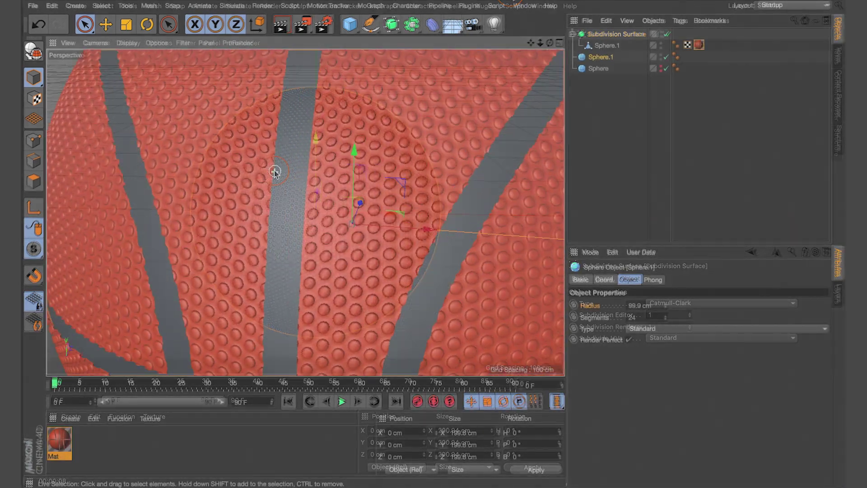
Step: Examine the raised bumps and the grey seams on the textured basketball up close and from the side
{"action": "scroll", "coordinate": [275, 172], "scroll_direction": "up", "scroll_amount": 6}
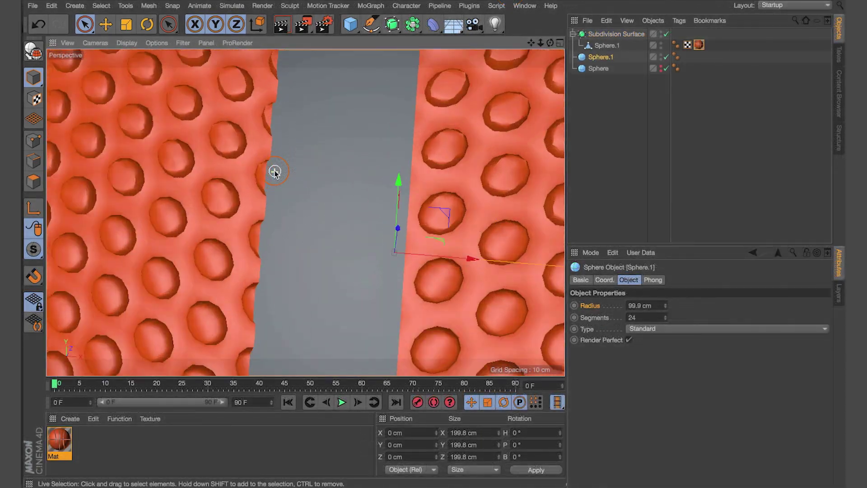
{"action": "left_click_drag", "start_coordinate": [343, 184], "coordinate": [199, 153], "text": "alt"}
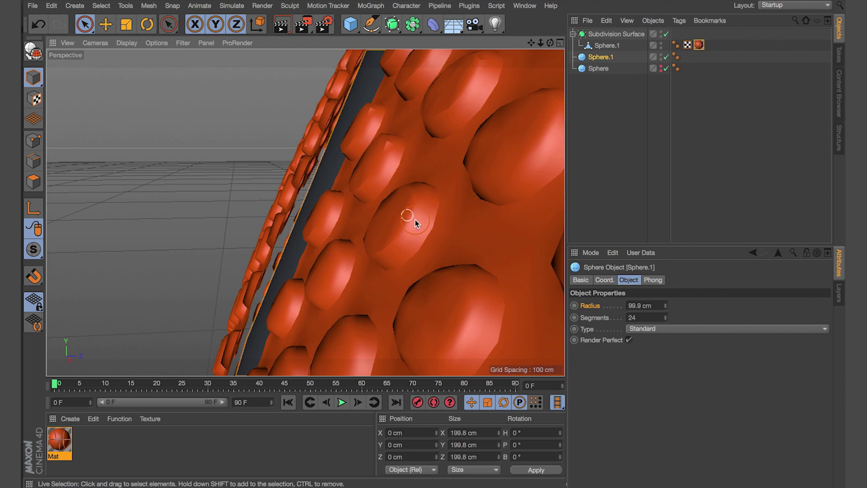
{"action": "left_click", "coordinate": [469, 162]}
{"action": "left_click_drag", "start_coordinate": [354, 111], "coordinate": [458, 131], "text": "alt"}
{"action": "scroll", "coordinate": [446, 140], "scroll_direction": "down", "scroll_amount": 10}
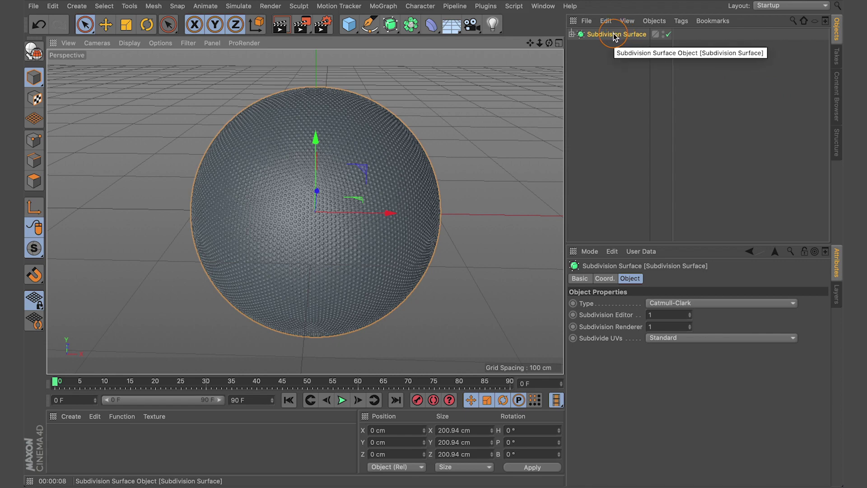
Step: Compare the Sphere.1 mesh with its Subdivision Surface switched off and back on, and inspect the bumps on its surface
{"action": "left_click", "coordinate": [571, 34]}
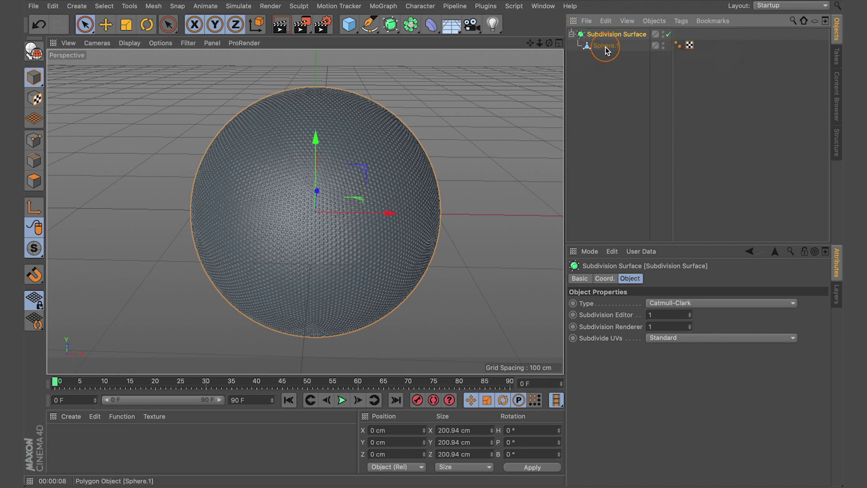
{"action": "left_click", "coordinate": [605, 47]}
{"action": "left_click", "coordinate": [669, 35]}
{"action": "right_click_drag", "start_coordinate": [294, 146], "coordinate": [358, 140], "text": "alt"}
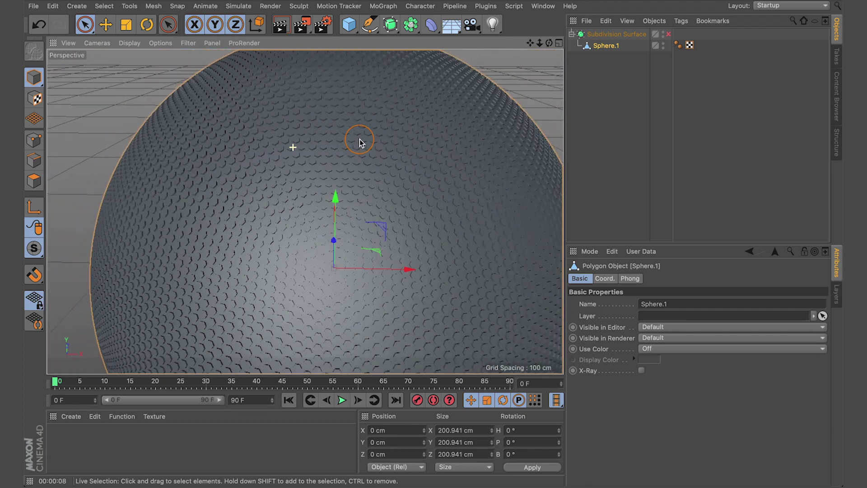
{"action": "left_click", "coordinate": [668, 34]}
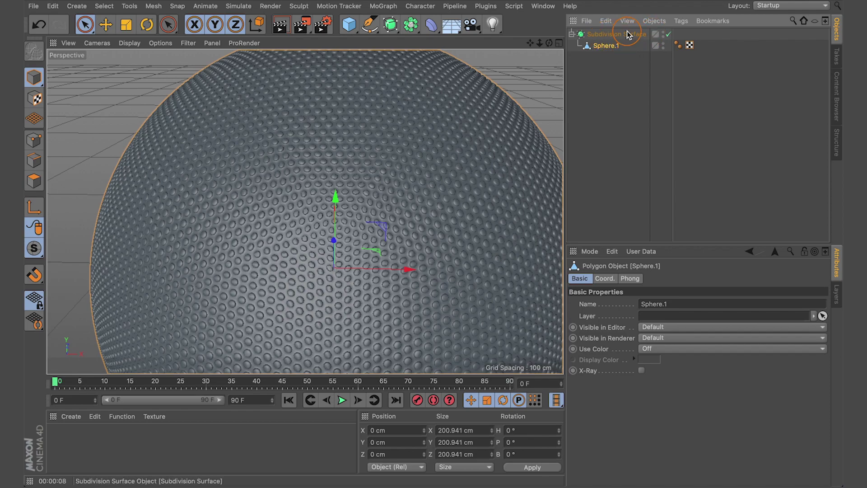
{"action": "left_click", "coordinate": [371, 132]}
{"action": "mouse_move", "coordinate": [378, 119]}
{"action": "left_mouse_down", "text": "alt"}
{"action": "mouse_move", "coordinate": [265, 116]}
{"action": "mouse_move", "coordinate": [424, 120]}
{"action": "mouse_move", "coordinate": [378, 122]}
{"action": "mouse_move", "coordinate": [367, 132]}
{"action": "left_mouse_up", "text": "alt"}
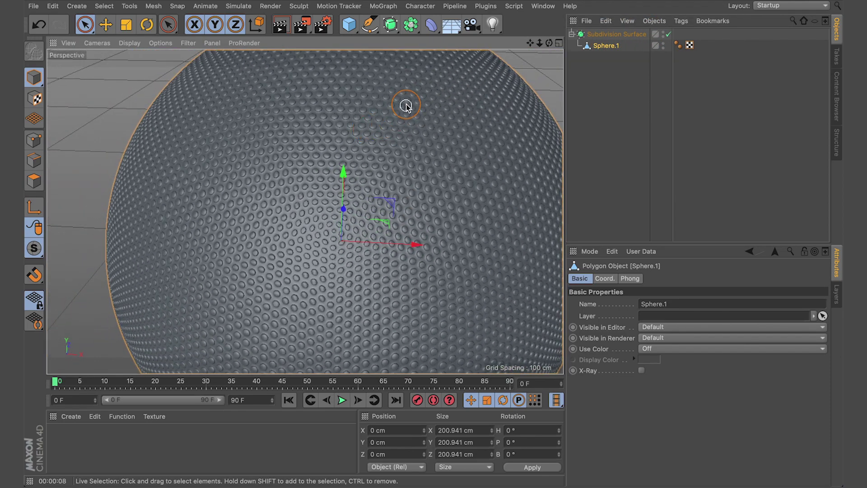
{"action": "right_click_drag", "start_coordinate": [406, 122], "coordinate": [377, 136], "text": "alt"}
{"action": "left_click", "coordinate": [605, 47]}
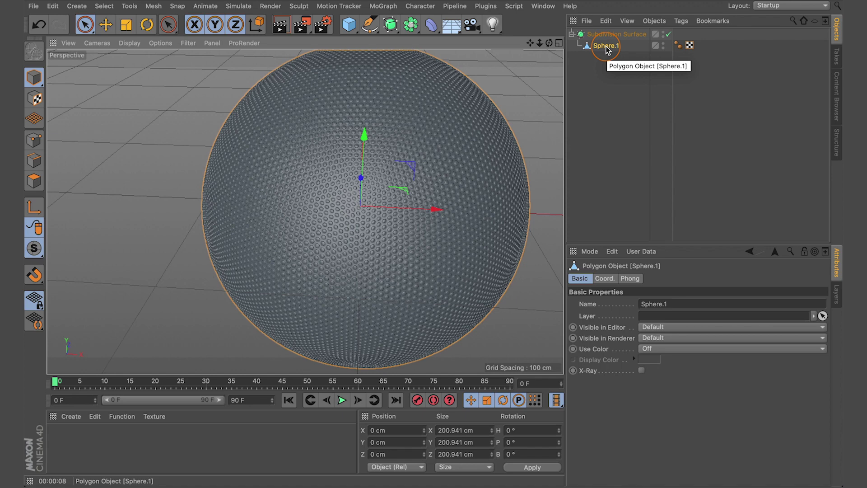
Step: Duplicate the Subdivision Surface with its child mesh and hide the original in both the editor and the renderer
{"action": "left_click", "coordinate": [572, 34]}
{"action": "left_click", "coordinate": [642, 42]}
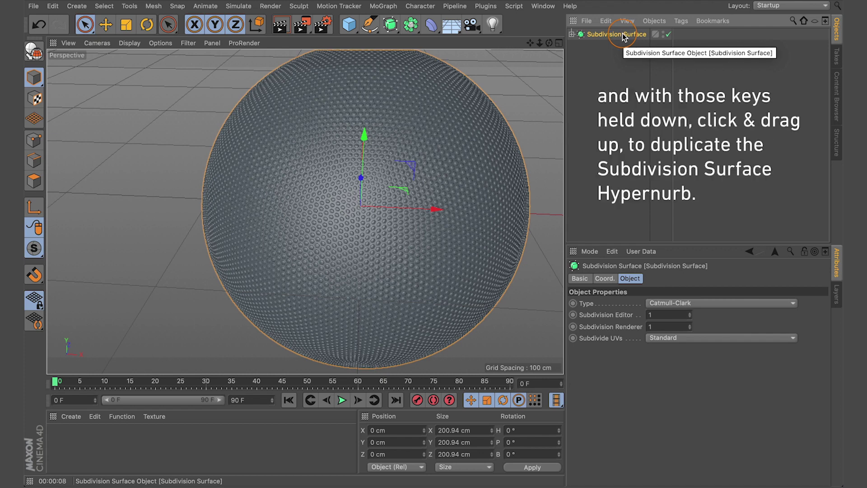
{"action": "left_click_drag", "start_coordinate": [622, 39], "coordinate": [619, 33], "text": "super"}
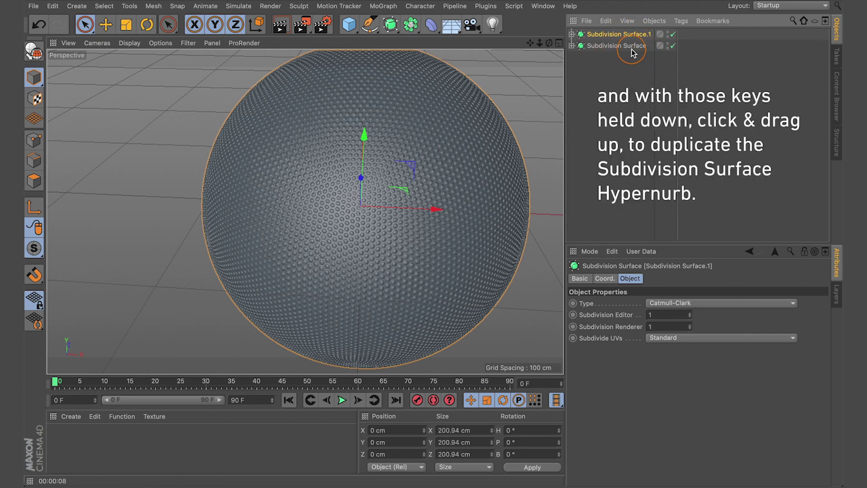
{"action": "left_click", "coordinate": [633, 46]}
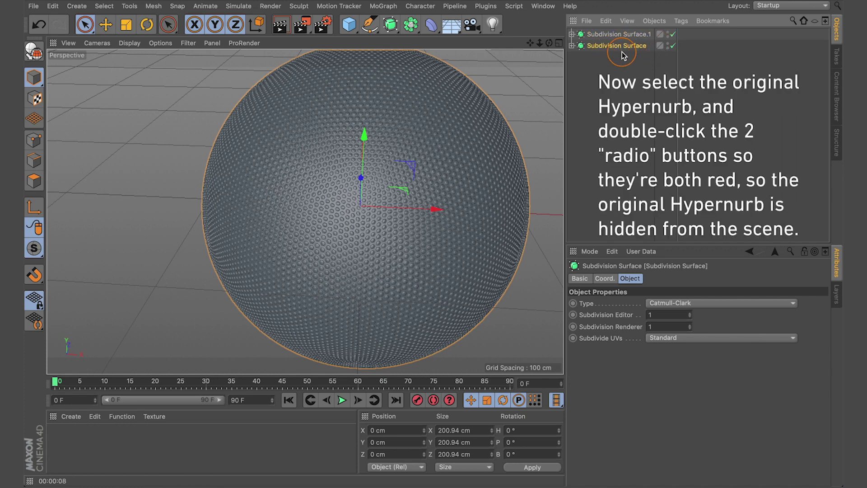
{"action": "double_click", "coordinate": [669, 47]}
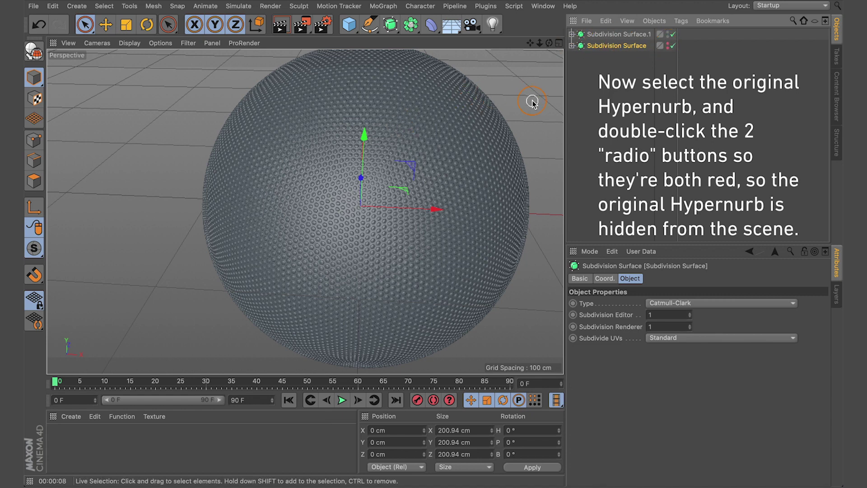
Step: Merge the duplicate Subdivision Surface.1 and its children into a single polygon object with Connect Objects + Delete
{"action": "left_click", "coordinate": [627, 37]}
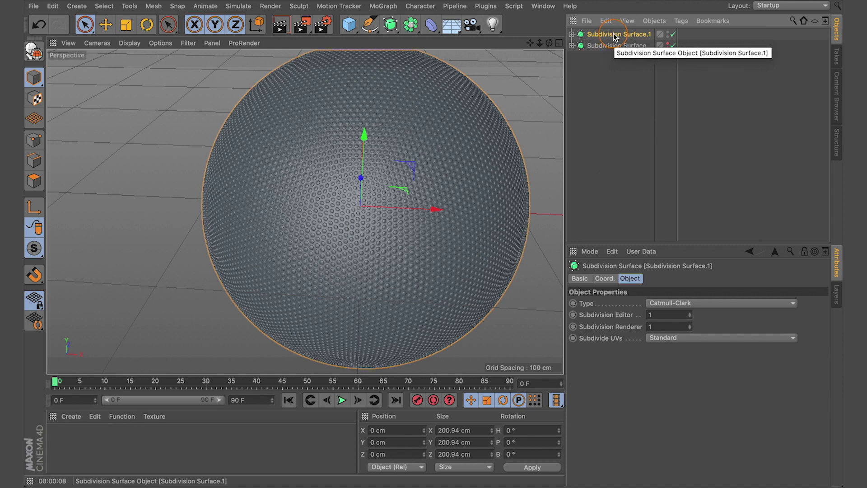
{"action": "right_click", "coordinate": [613, 36]}
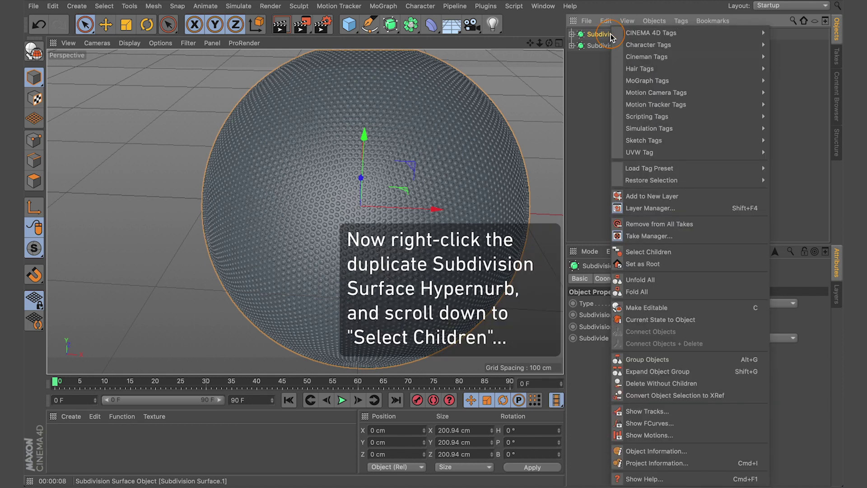
{"action": "left_click", "coordinate": [668, 252]}
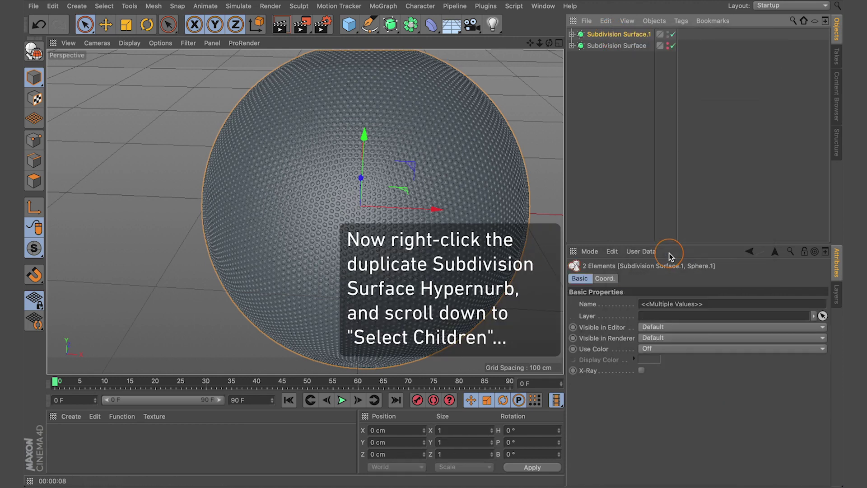
{"action": "right_click", "coordinate": [623, 34]}
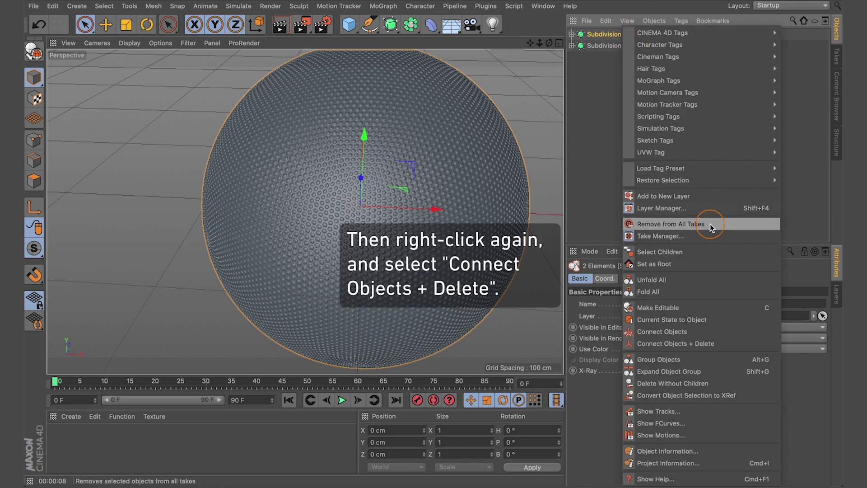
{"action": "left_click", "coordinate": [687, 343]}
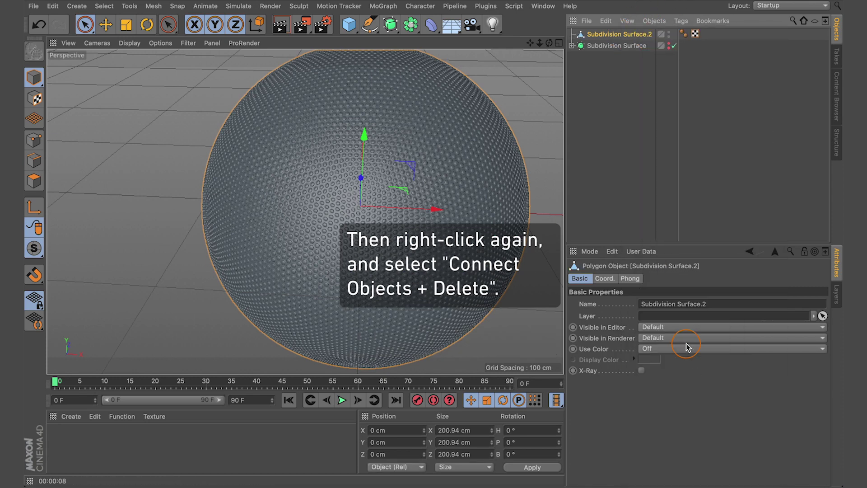
Step: Delete the UVW tag from the merged Subdivision Surface.2 object
{"action": "left_click", "coordinate": [696, 34]}
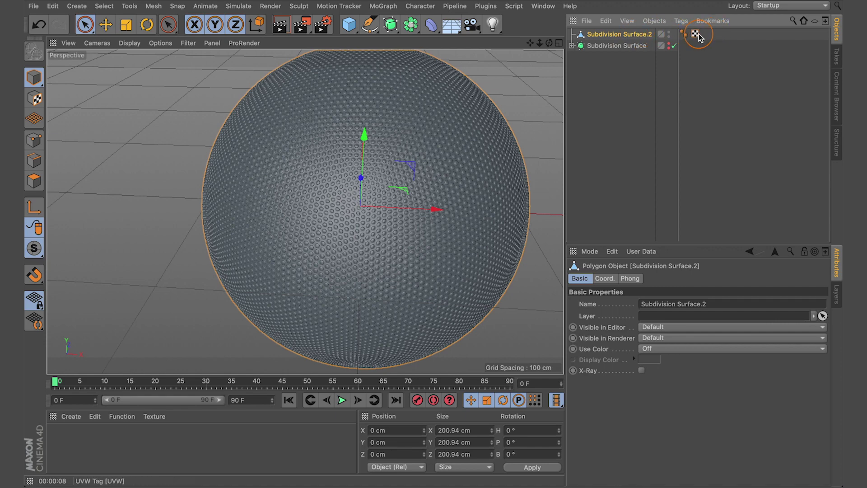
{"action": "left_click", "coordinate": [695, 34]}
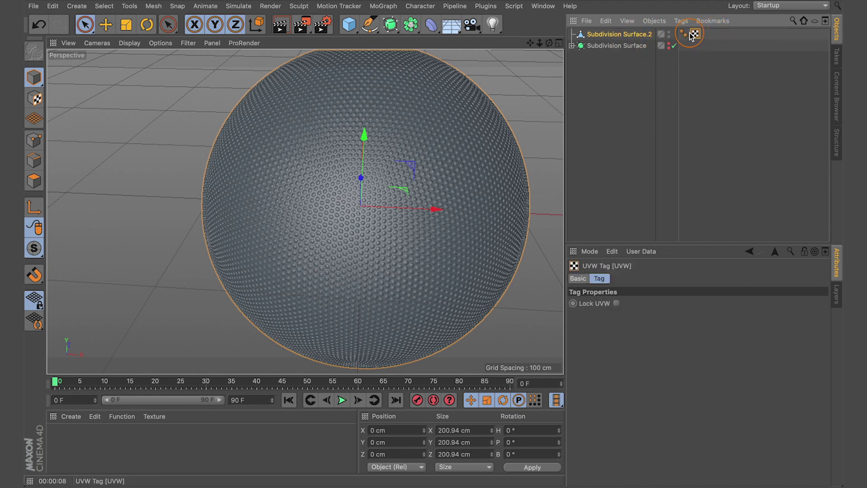
{"action": "left_click", "coordinate": [630, 36]}
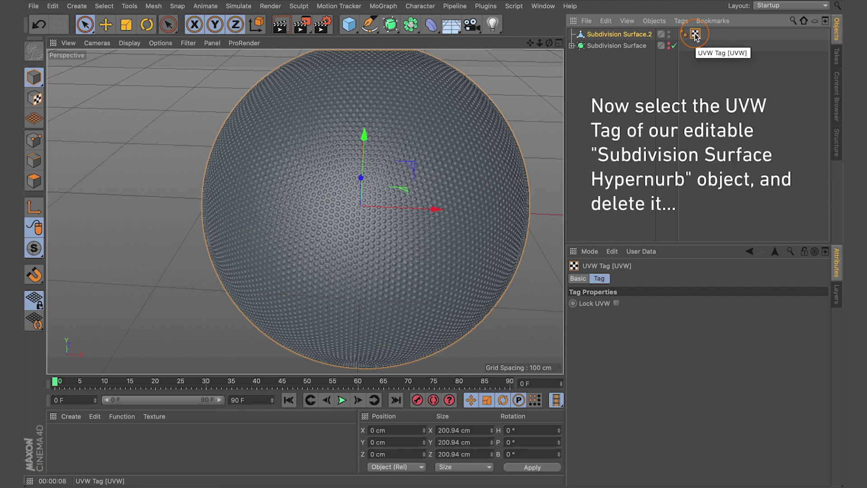
{"action": "key", "text": "Delete"}
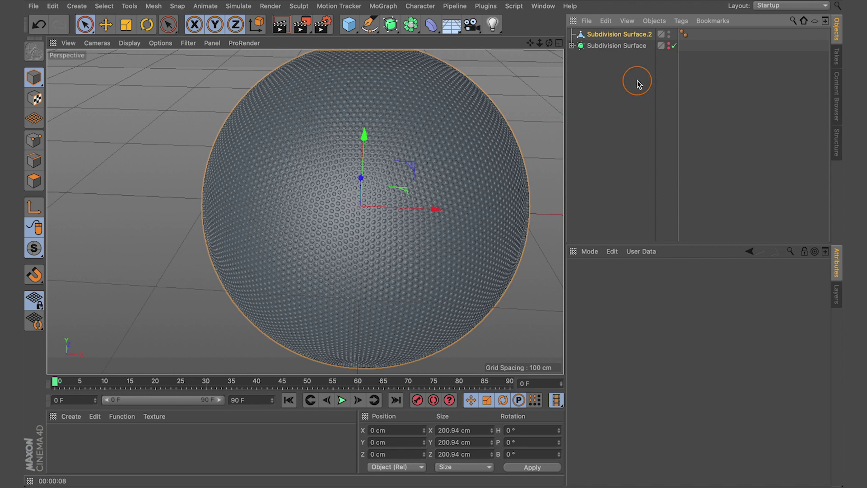
Step: Generate a new UVW tag for Subdivision Surface.2 using Set from Projection
{"action": "right_click", "coordinate": [638, 36]}
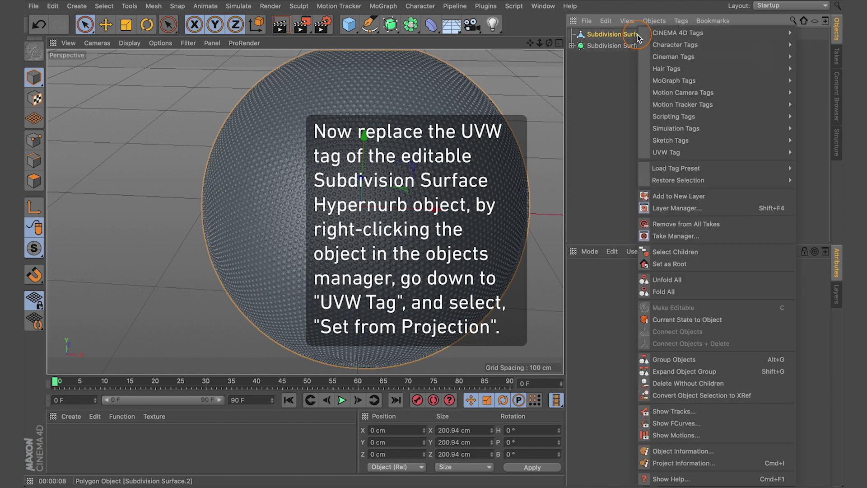
{"action": "left_click", "coordinate": [614, 34]}
{"action": "right_click", "coordinate": [601, 36]}
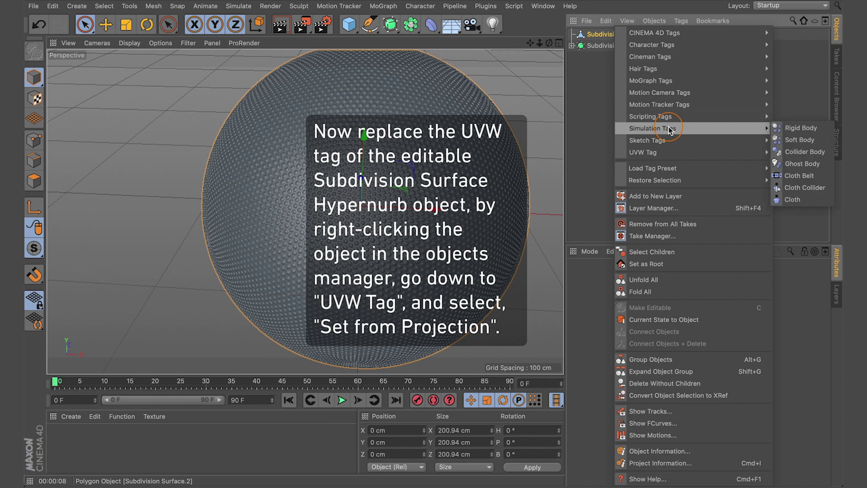
{"action": "mouse_move", "coordinate": [664, 156]}
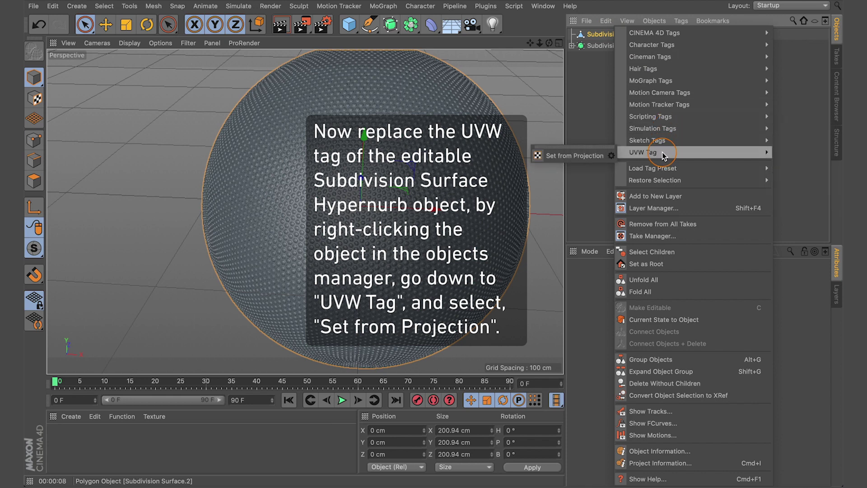
{"action": "left_click", "coordinate": [574, 158]}
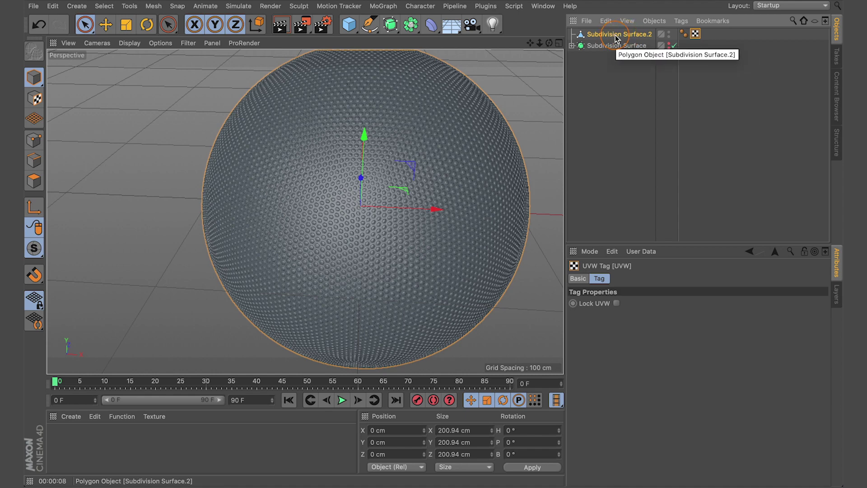
Step: Add a primitive sphere to the scene and set it to 200 segments and the Icosahedron type
{"action": "left_click", "coordinate": [615, 74]}
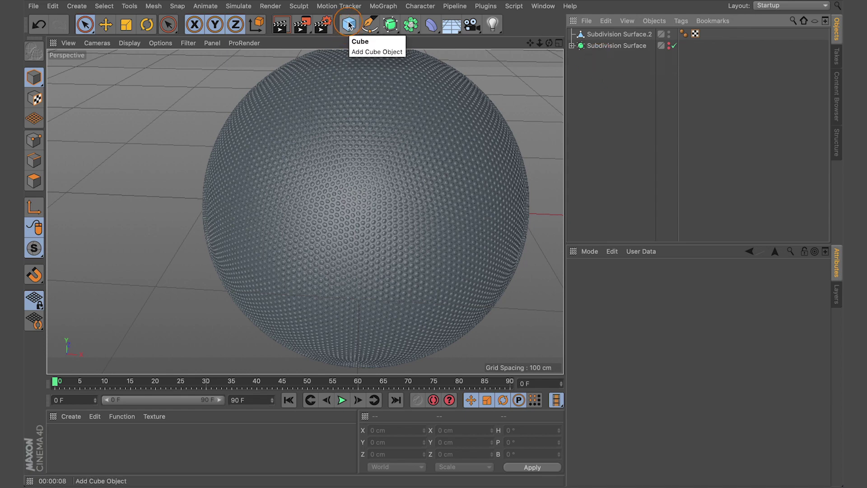
{"action": "left_click_drag", "start_coordinate": [349, 24], "coordinate": [602, 62]}
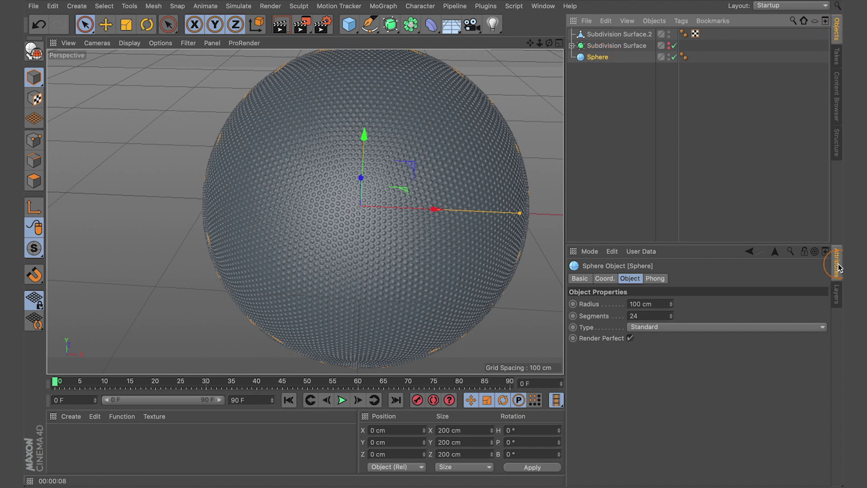
{"action": "left_click", "coordinate": [633, 280]}
{"action": "left_click", "coordinate": [607, 313]}
{"action": "type", "text": "2"}
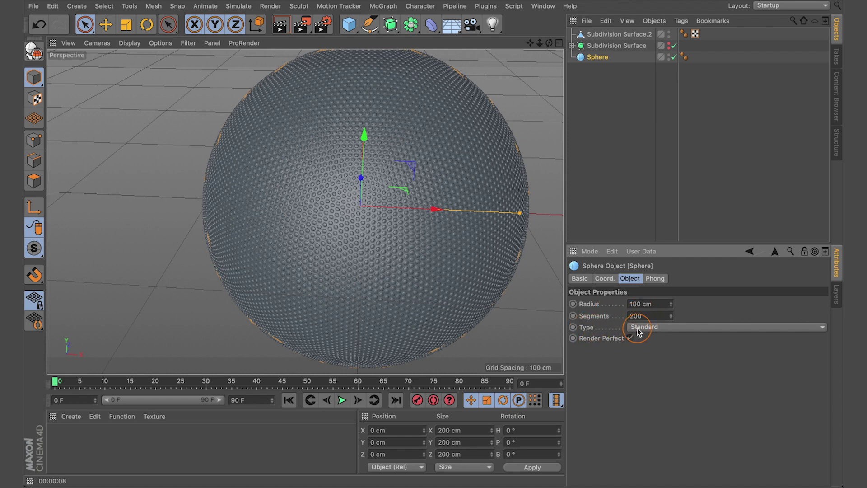
{"action": "left_click", "coordinate": [656, 327]}
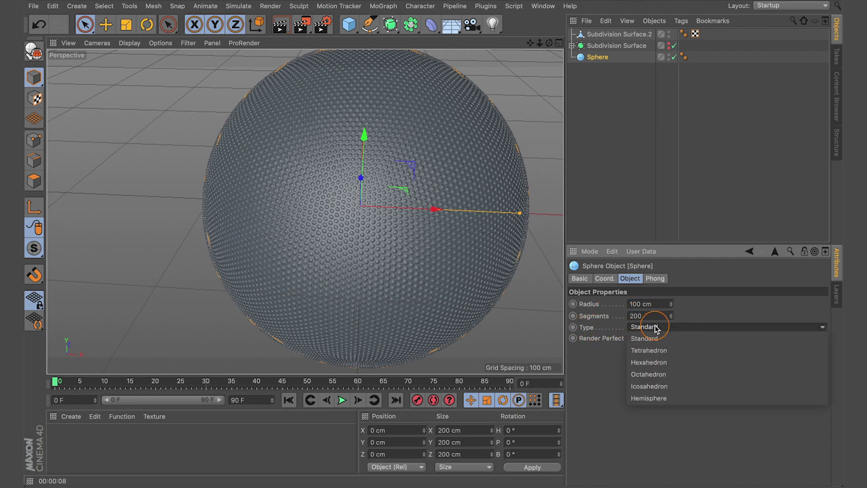
{"action": "left_click", "coordinate": [654, 386]}
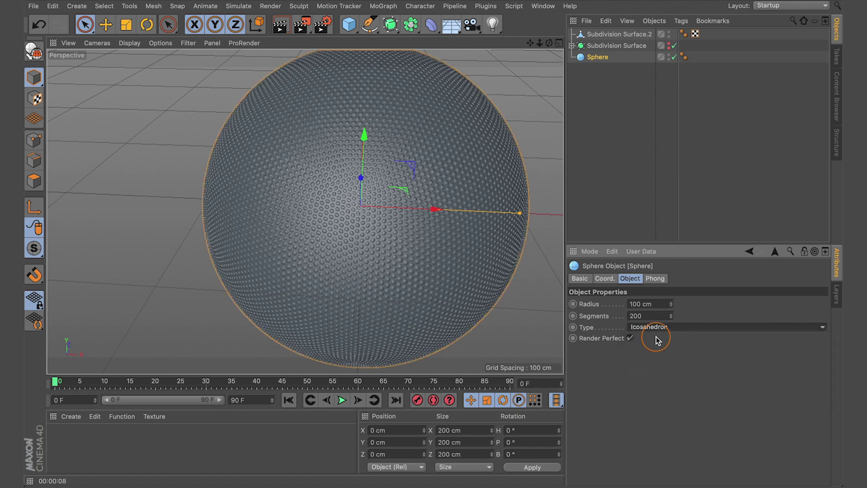
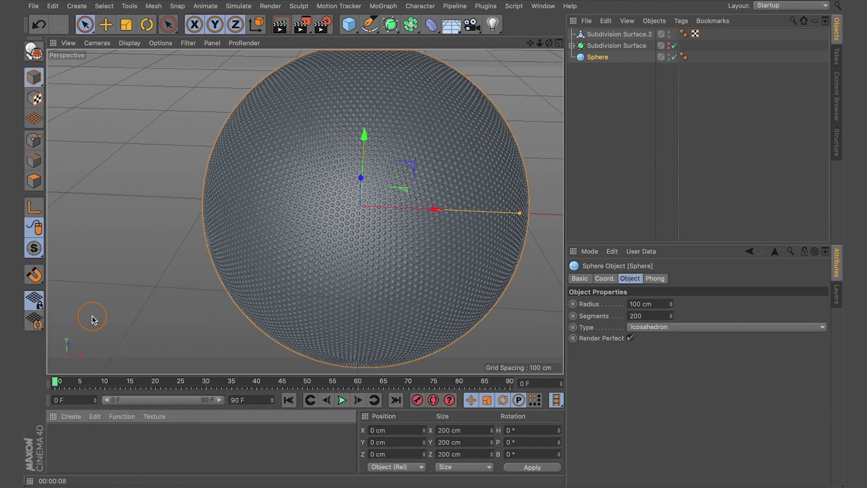
Step: Apply a new default material to the primitive Sphere and convert the sphere into an editable polygon object
{"action": "left_click", "coordinate": [61, 444]}
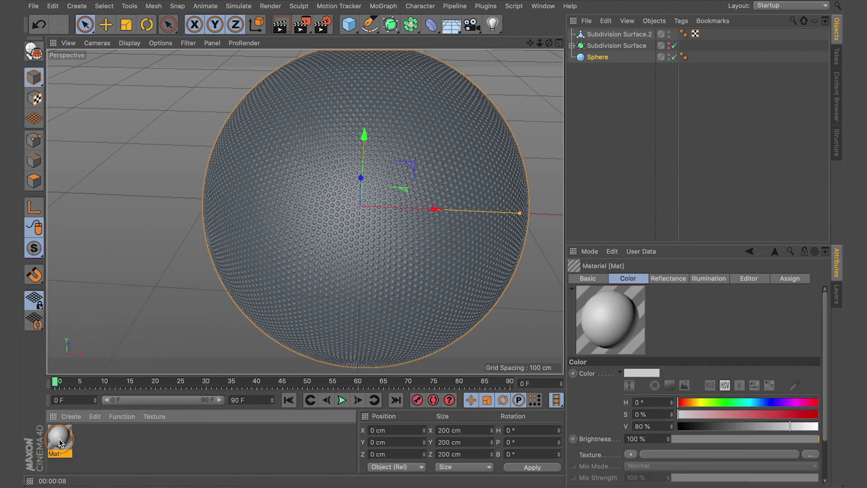
{"action": "left_click_drag", "start_coordinate": [57, 441], "coordinate": [602, 61]}
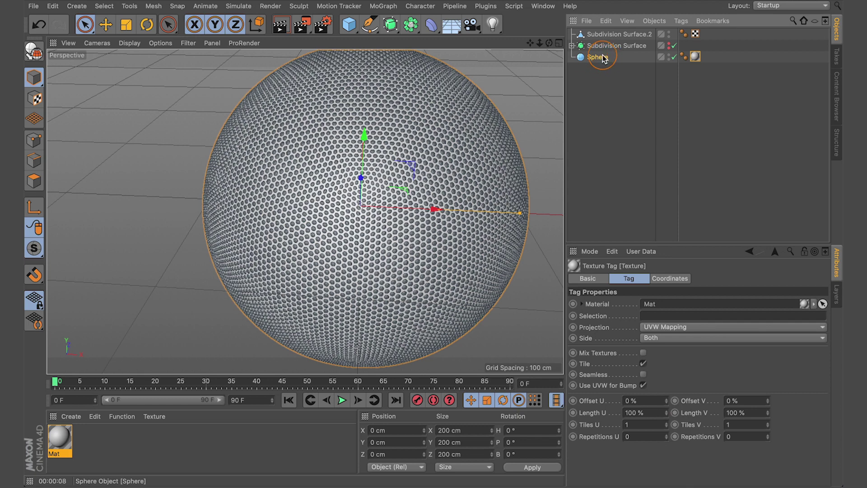
{"action": "left_click", "coordinate": [601, 60]}
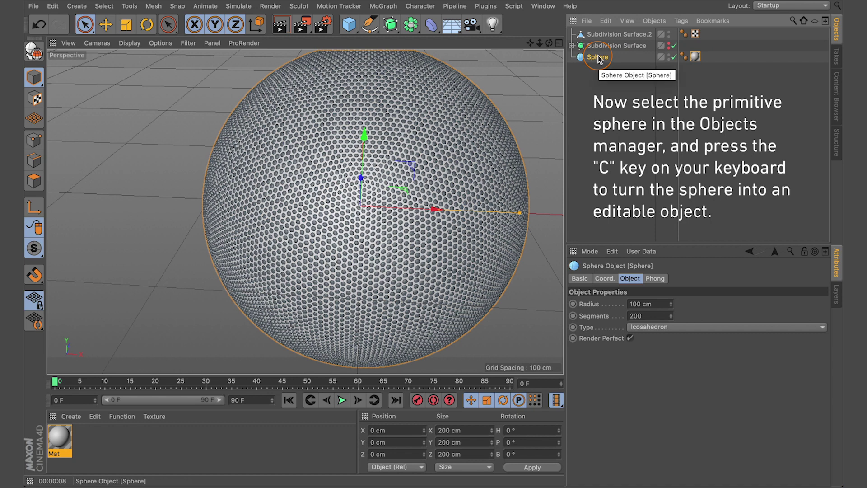
{"action": "key", "text": "c"}
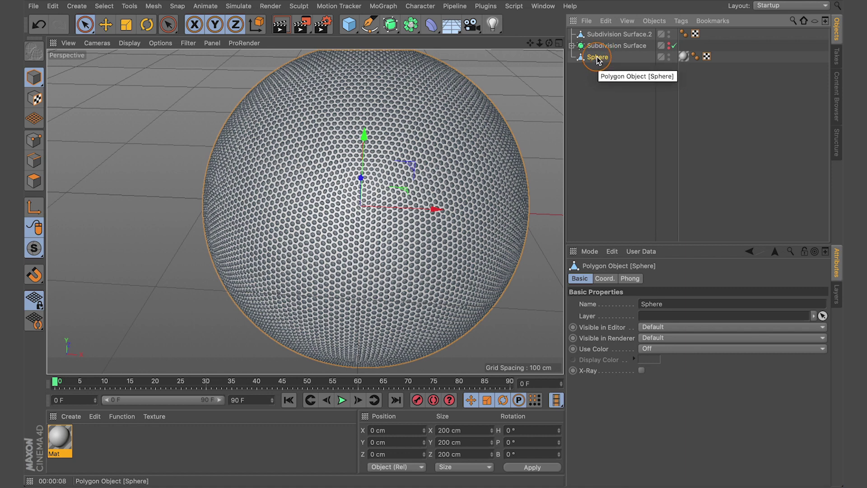
Step: Add a Bake Texture tag to the Sphere and set its width and height to 2048
{"action": "right_click", "coordinate": [597, 59]}
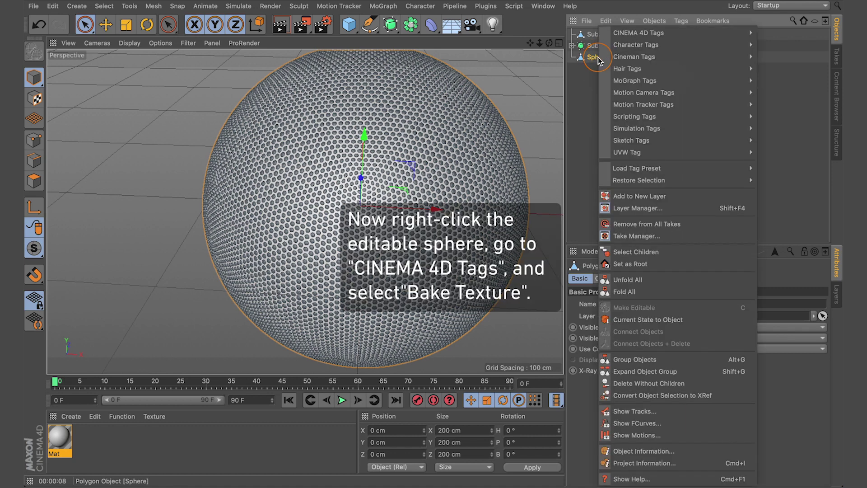
{"action": "mouse_move", "coordinate": [648, 34]}
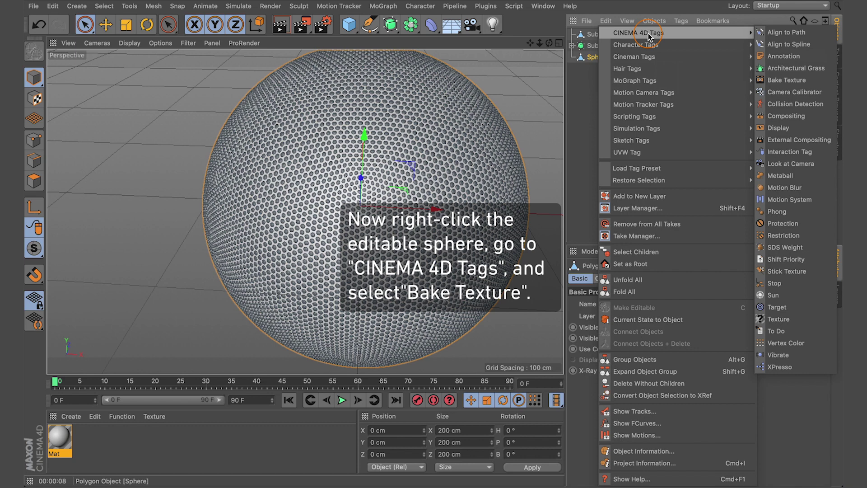
{"action": "left_click", "coordinate": [803, 82]}
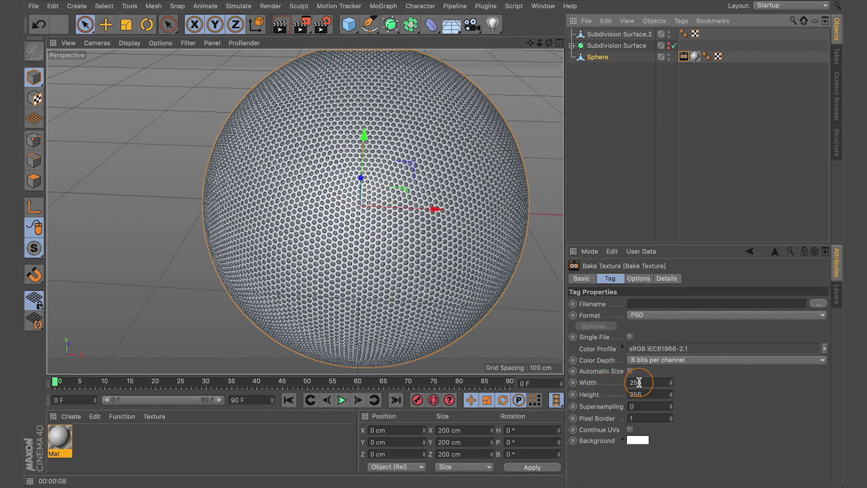
{"action": "left_click_drag", "start_coordinate": [646, 383], "coordinate": [617, 385]}
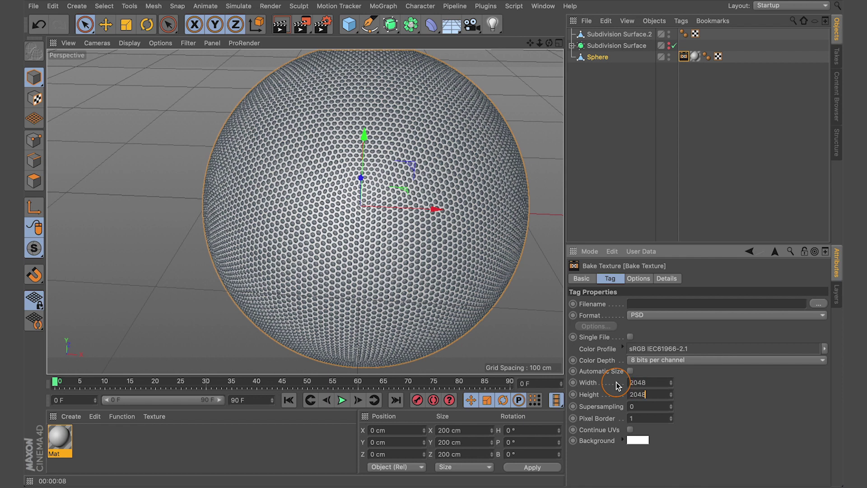
{"action": "left_click", "coordinate": [728, 393]}
Step: Enable Displacement baking with a height of 3 cm and the Intensity (Centered) method
{"action": "left_click", "coordinate": [639, 280]}
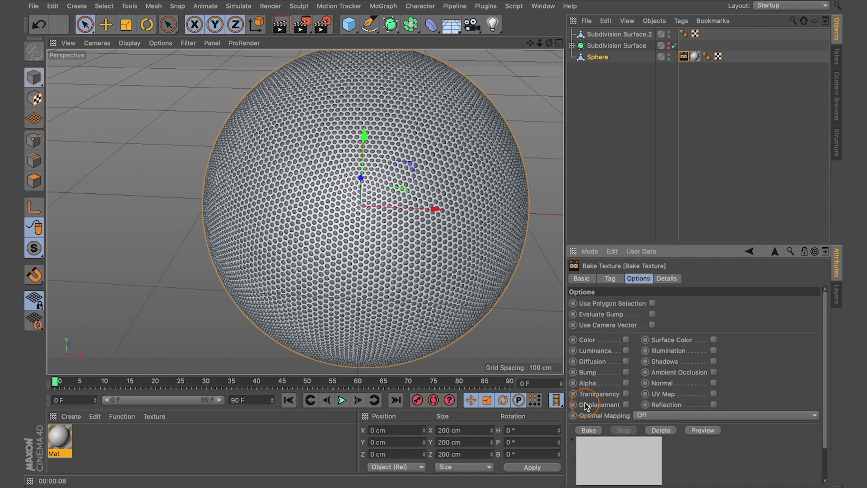
{"action": "left_click", "coordinate": [626, 405]}
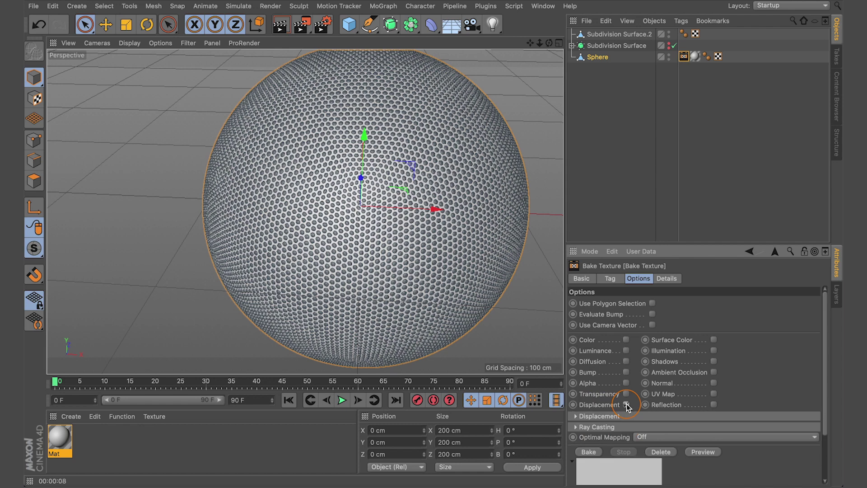
{"action": "left_click", "coordinate": [576, 416]}
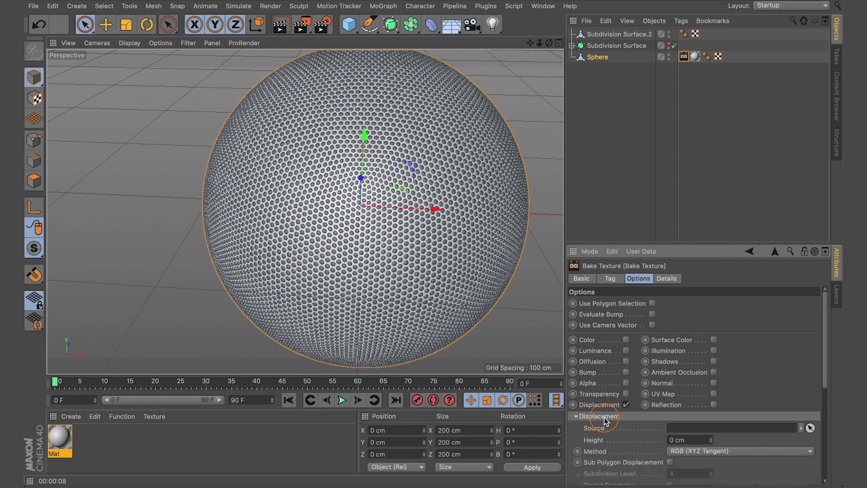
{"action": "left_click_drag", "start_coordinate": [826, 366], "coordinate": [826, 391]}
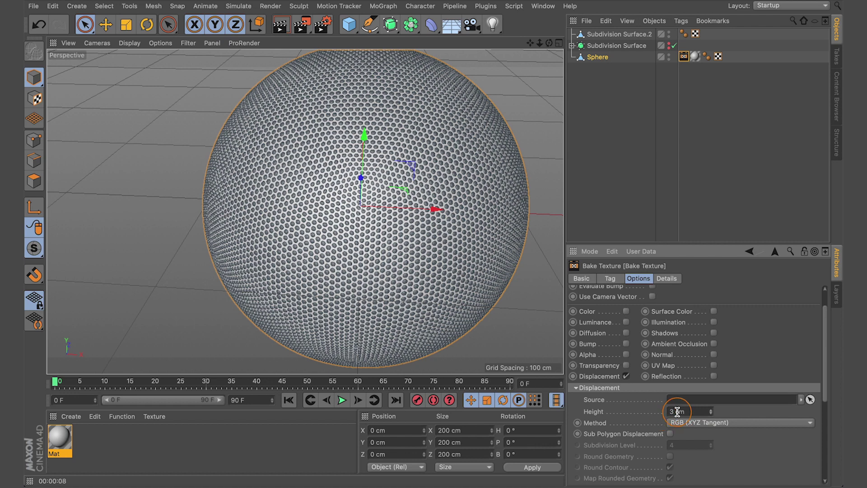
{"action": "left_click", "coordinate": [593, 423]}
{"action": "left_click", "coordinate": [731, 424]}
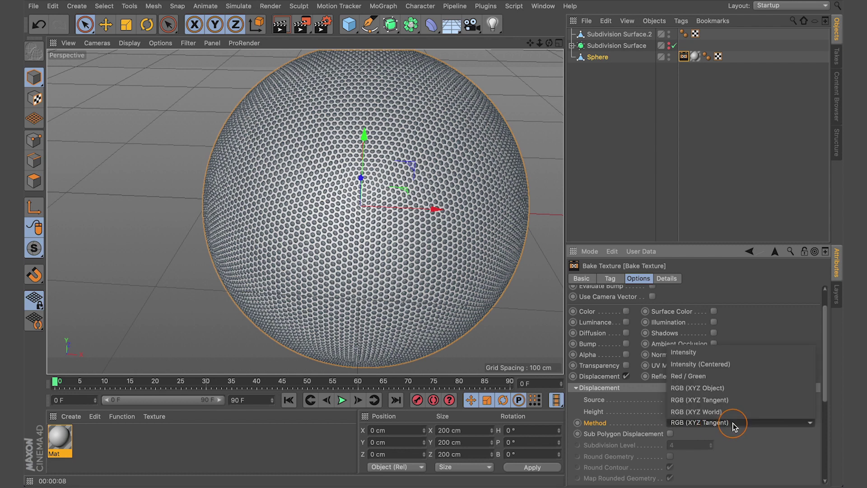
{"action": "left_click", "coordinate": [725, 364]}
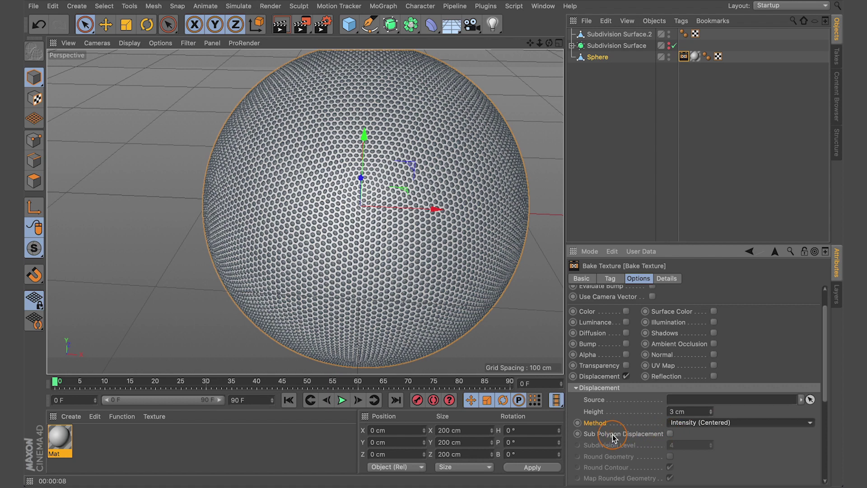
Step: Enable Sub Polygon Displacement and Round Geometry for the displacement bake
{"action": "left_click", "coordinate": [670, 434]}
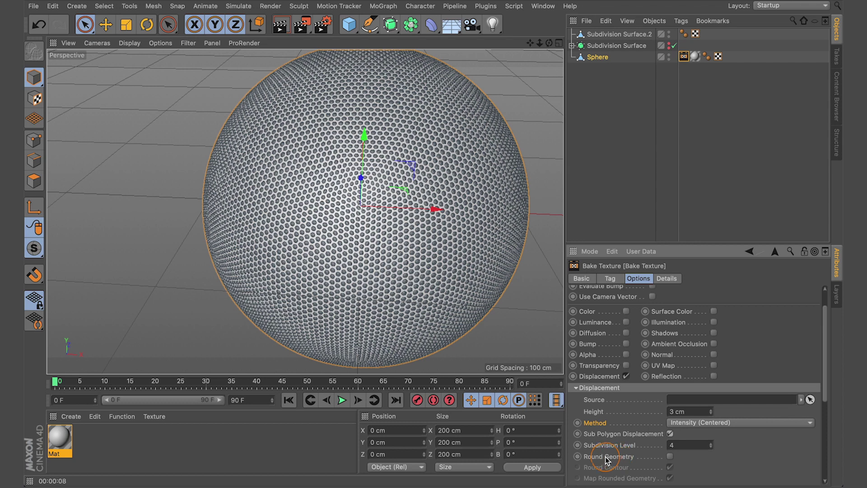
{"action": "left_click", "coordinate": [670, 456]}
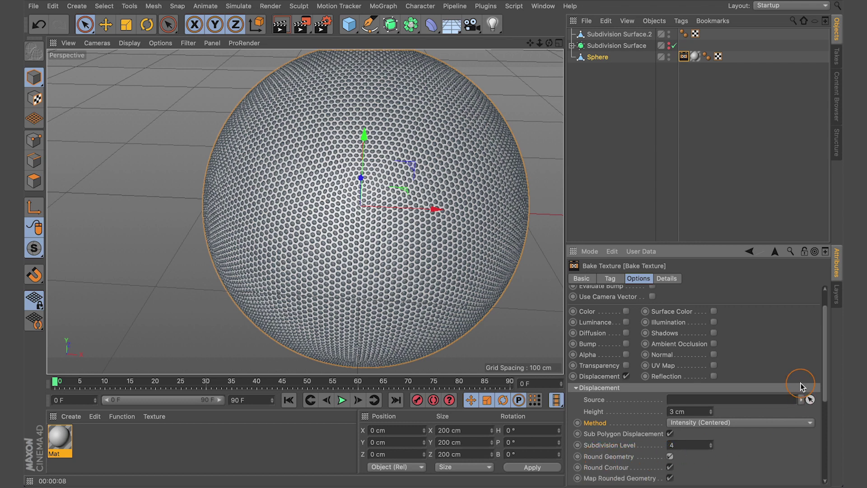
{"action": "left_click_drag", "start_coordinate": [827, 351], "coordinate": [827, 381]}
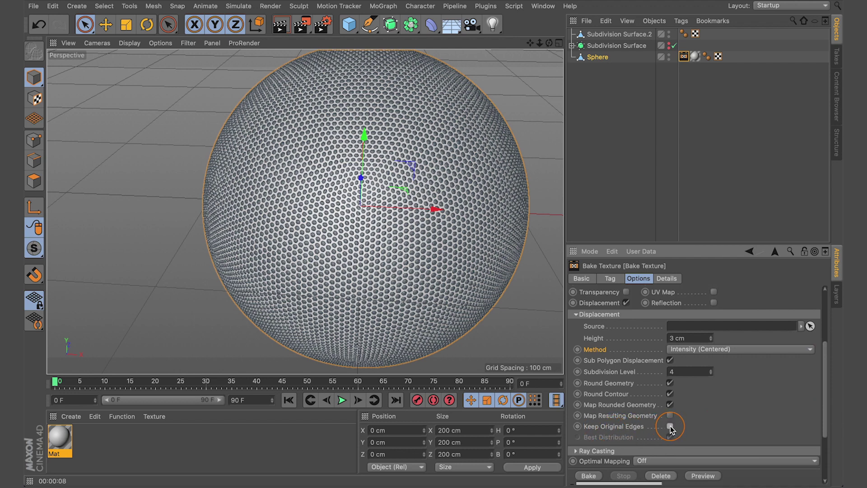
Step: Assign the Subdivision Surface.2 object as the source of the displacement bake
{"action": "left_click_drag", "start_coordinate": [829, 377], "coordinate": [829, 347]}
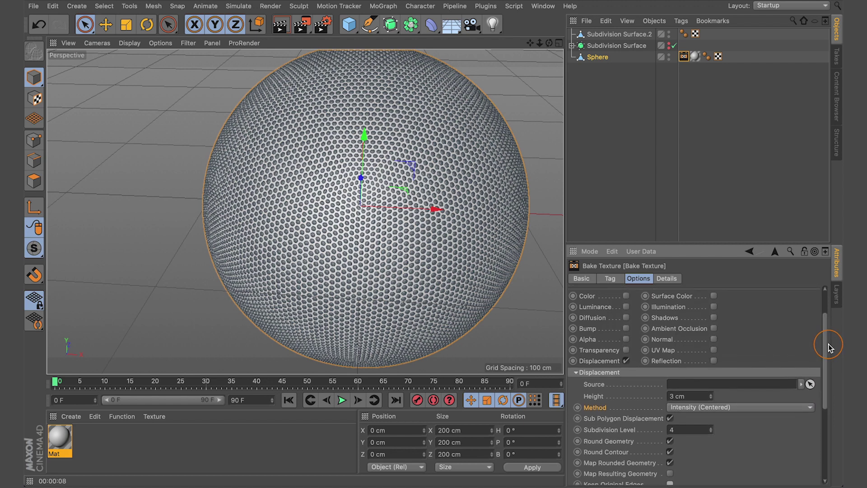
{"action": "left_click", "coordinate": [606, 385]}
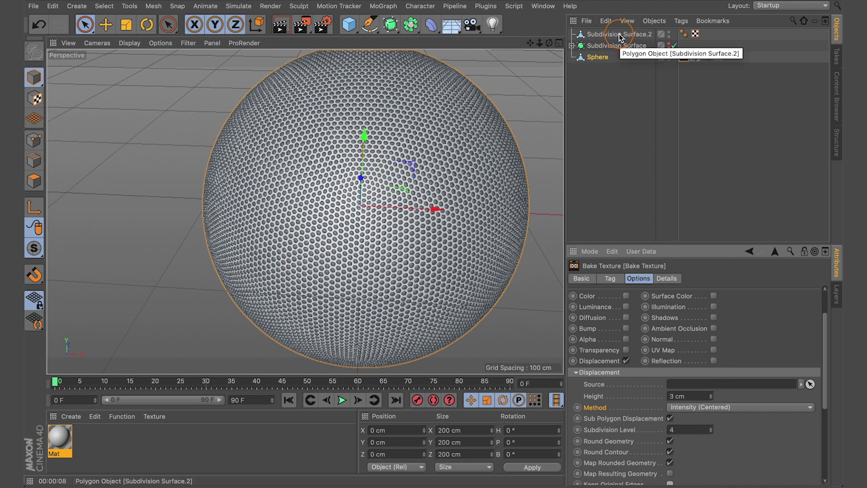
{"action": "left_click_drag", "start_coordinate": [619, 34], "coordinate": [699, 384]}
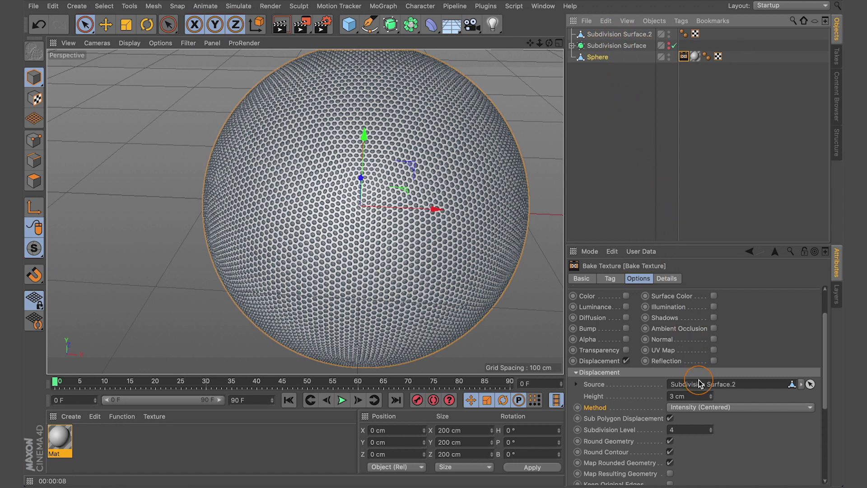
Step: Preview the displacement texture and bake it at full resolution
{"action": "left_click_drag", "start_coordinate": [824, 346], "coordinate": [829, 415]}
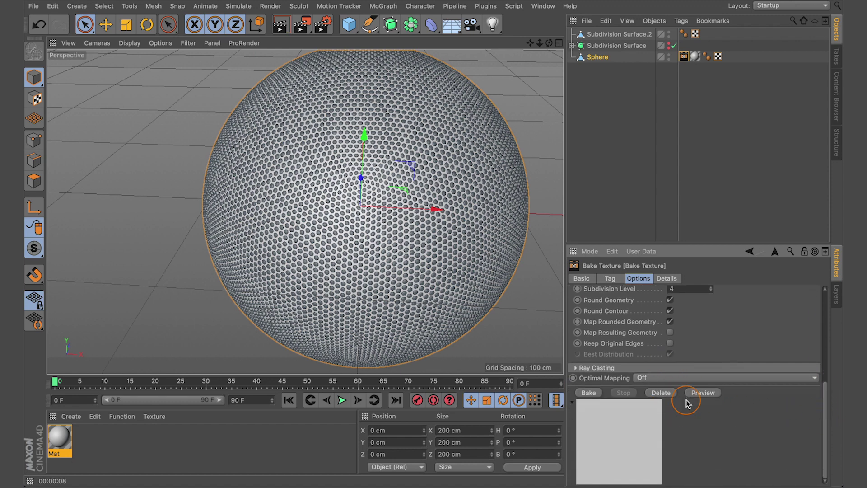
{"action": "left_click", "coordinate": [705, 393]}
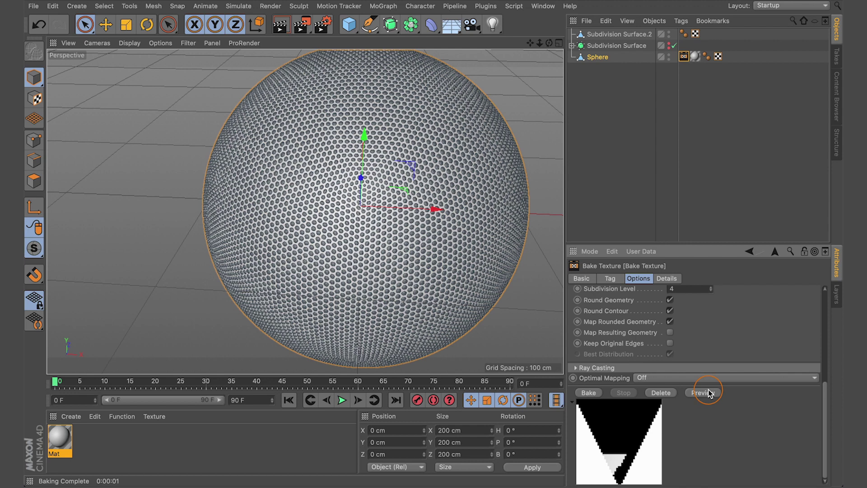
{"action": "left_click", "coordinate": [588, 392]}
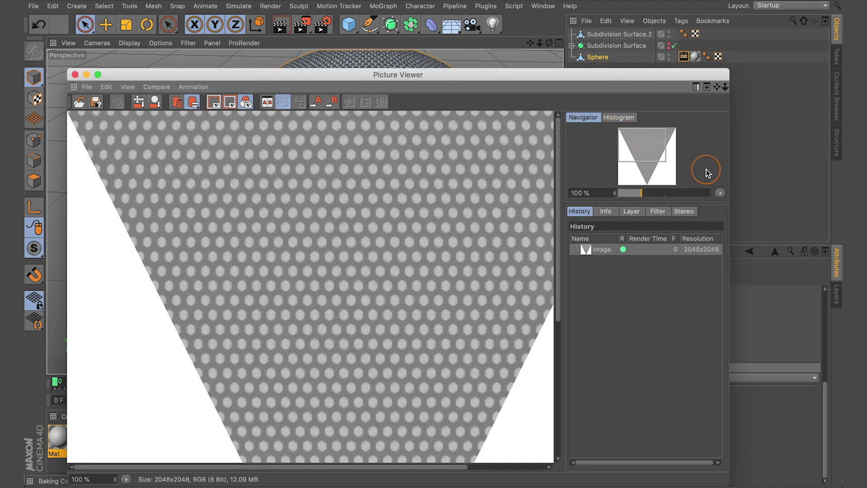
Step: Fit the baked displacement image to the Picture Viewer to inspect the whole map
{"action": "left_click_drag", "start_coordinate": [397, 75], "coordinate": [404, 44]}
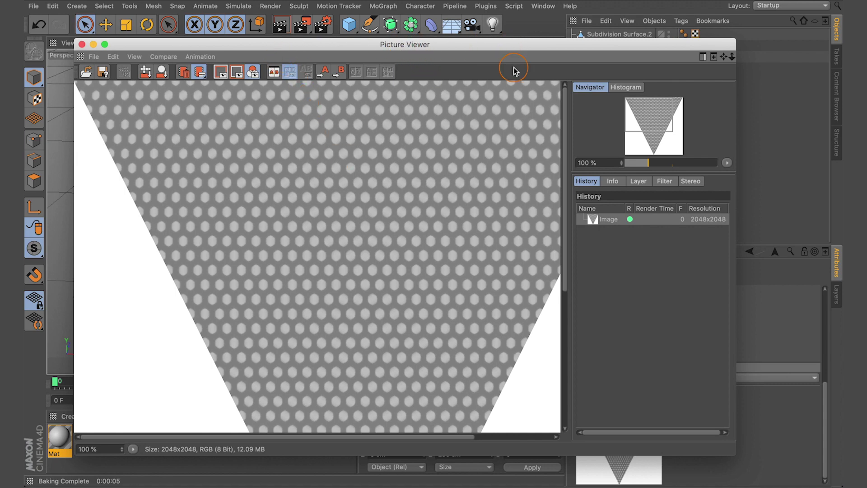
{"action": "left_click", "coordinate": [727, 163]}
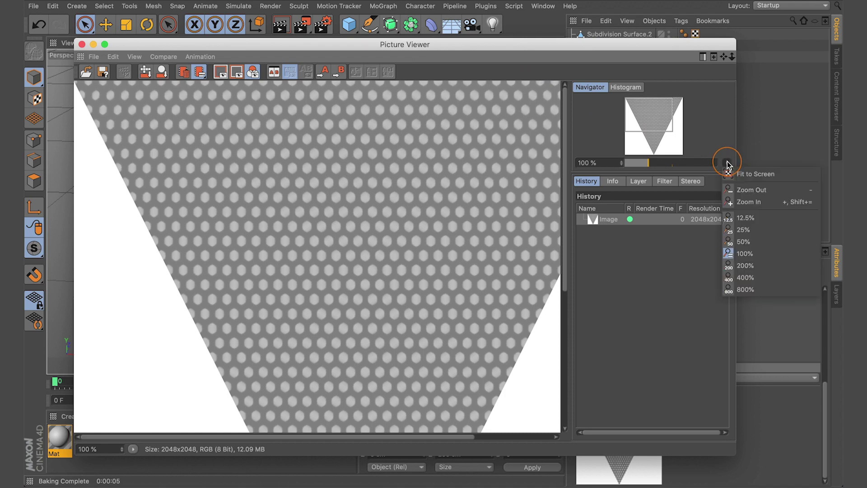
{"action": "left_click", "coordinate": [747, 177]}
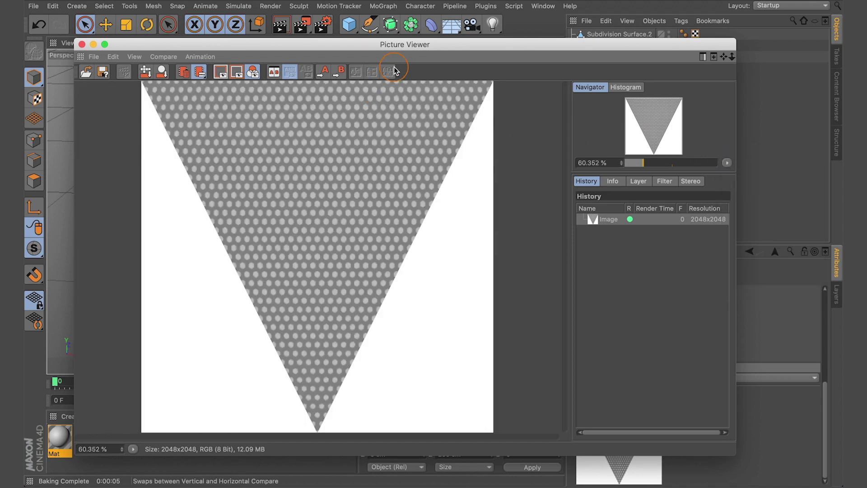
{"action": "left_click_drag", "start_coordinate": [403, 48], "coordinate": [397, 80]}
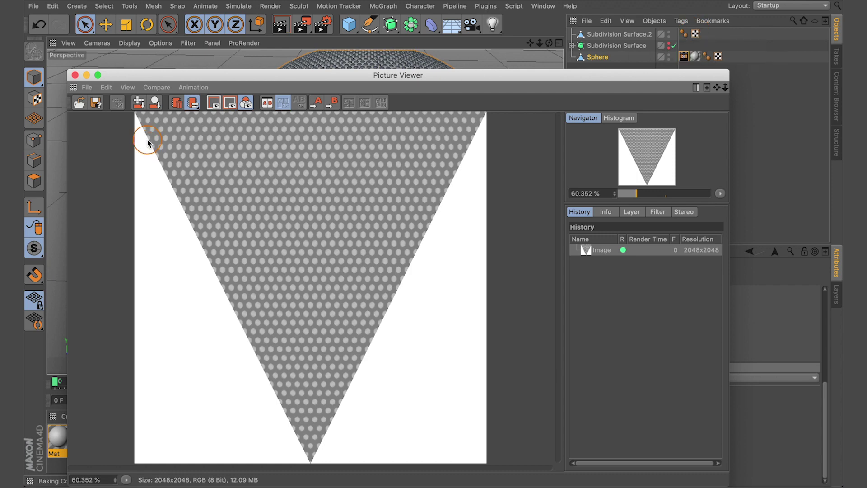
{"action": "left_click_drag", "start_coordinate": [151, 78], "coordinate": [156, 60]}
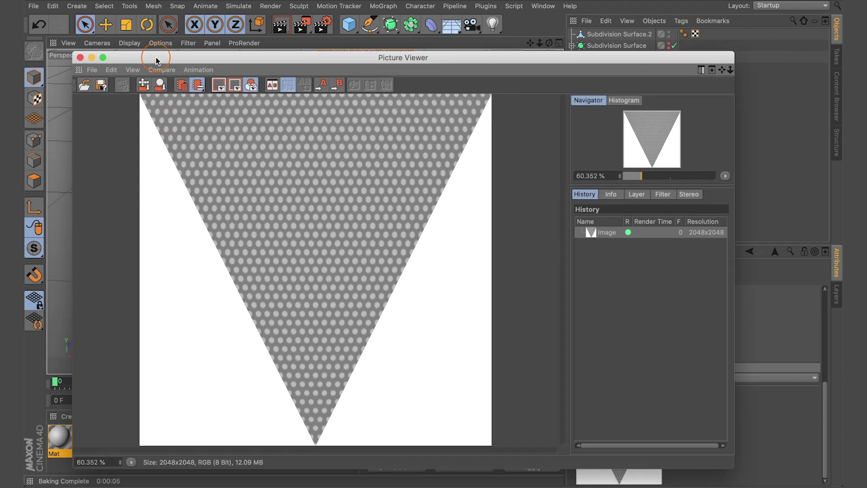
Step: Save the baked image as a 32 bits/channel TIFF named Image_10.tif in the Cinema 4D Tests folder and close the Picture Viewer
{"action": "left_click", "coordinate": [90, 71]}
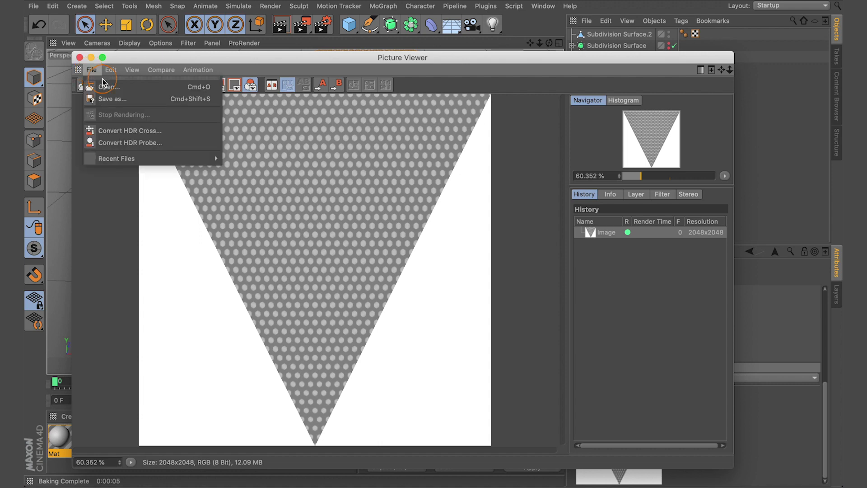
{"action": "left_click", "coordinate": [115, 99]}
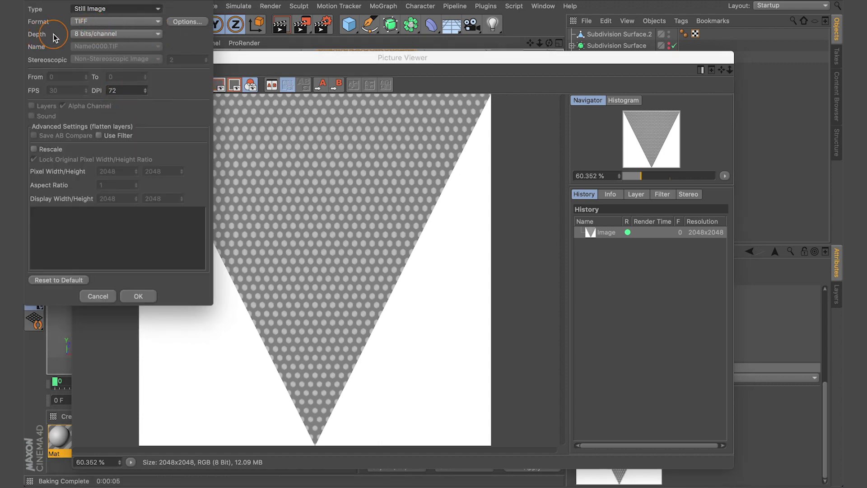
{"action": "left_click", "coordinate": [122, 34]}
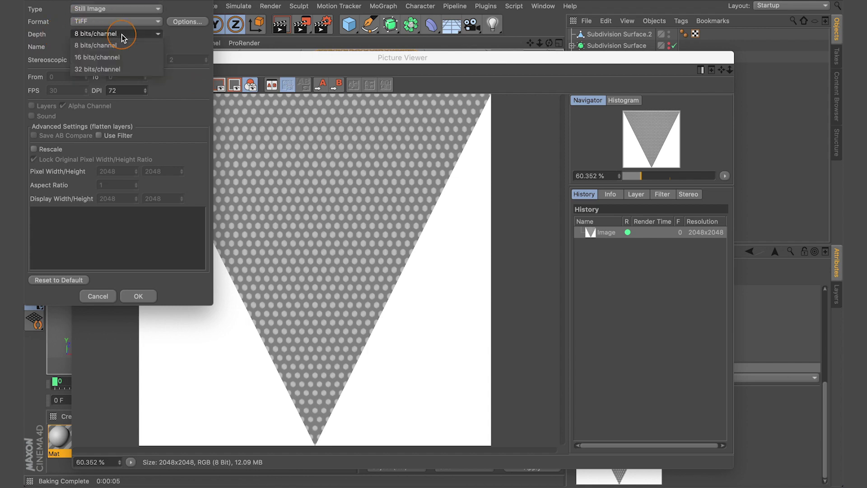
{"action": "left_click", "coordinate": [97, 69]}
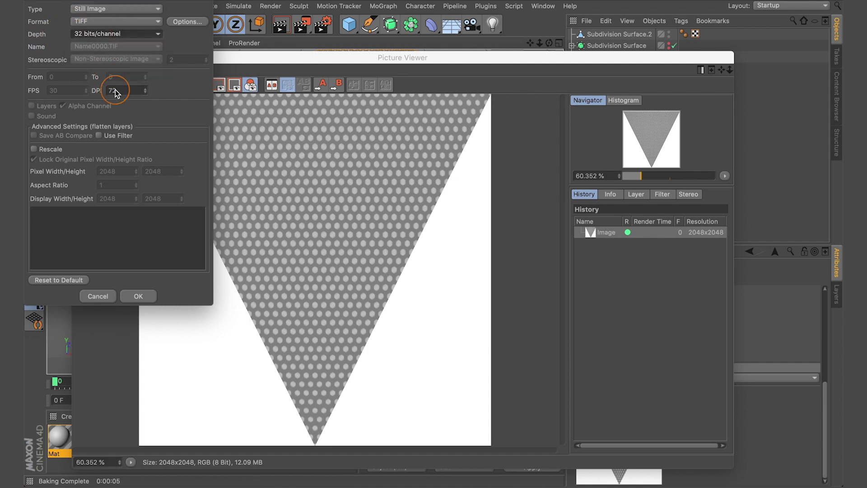
{"action": "left_click", "coordinate": [139, 297]}
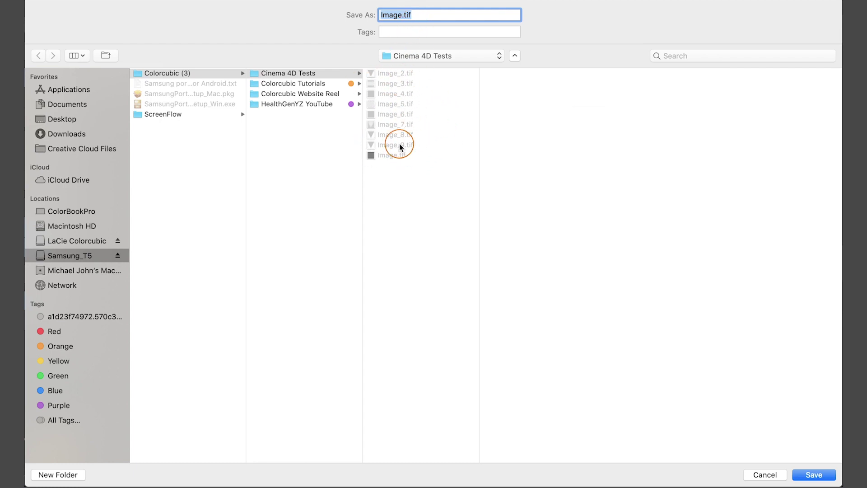
{"action": "left_click", "coordinate": [402, 15]}
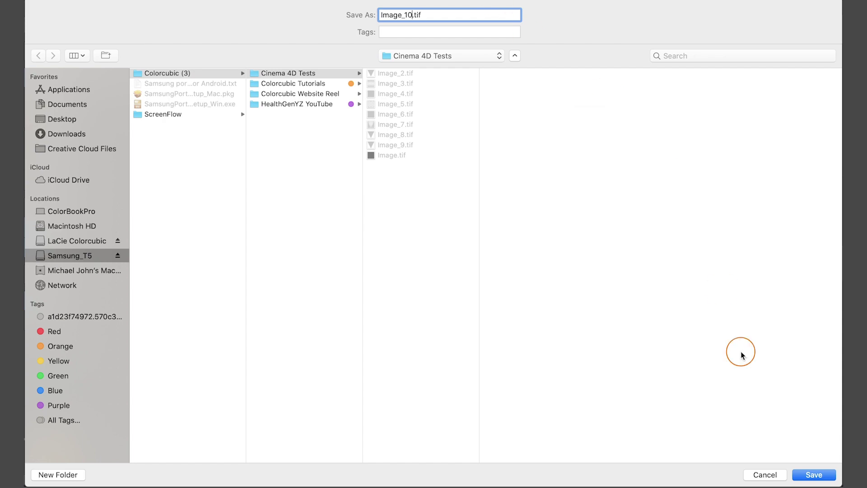
{"action": "left_click", "coordinate": [816, 475]}
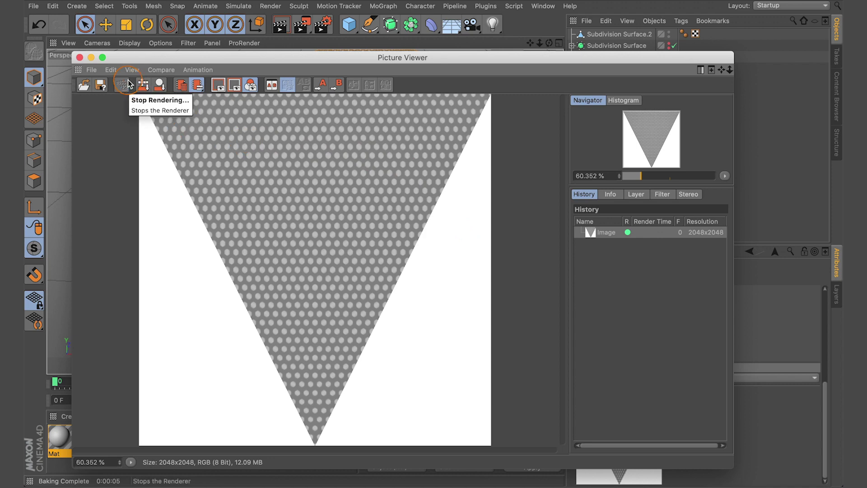
{"action": "left_click", "coordinate": [79, 58]}
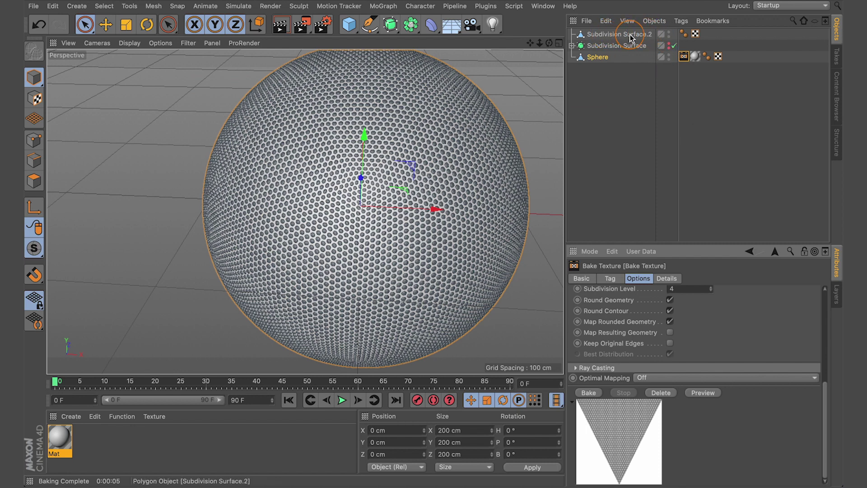
Step: Hide the Subdivision Surface.2 and Sphere objects in both the editor and the renderer
{"action": "left_click", "coordinate": [669, 33]}
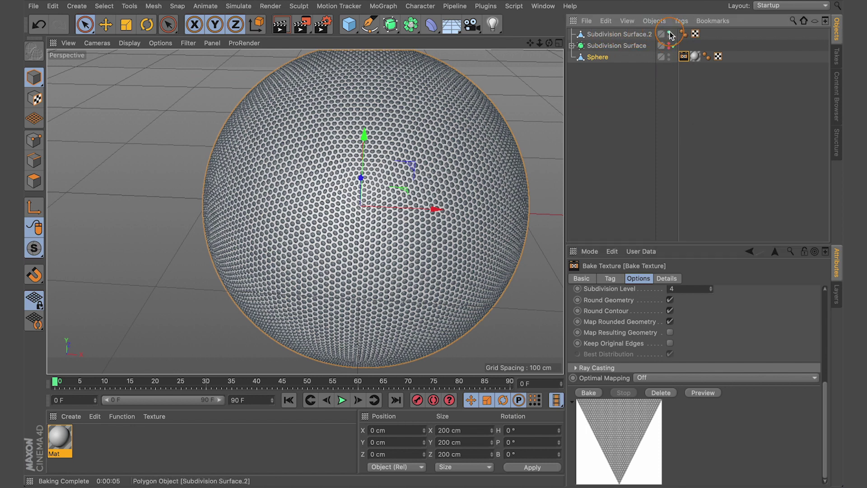
{"action": "left_click", "coordinate": [670, 36]}
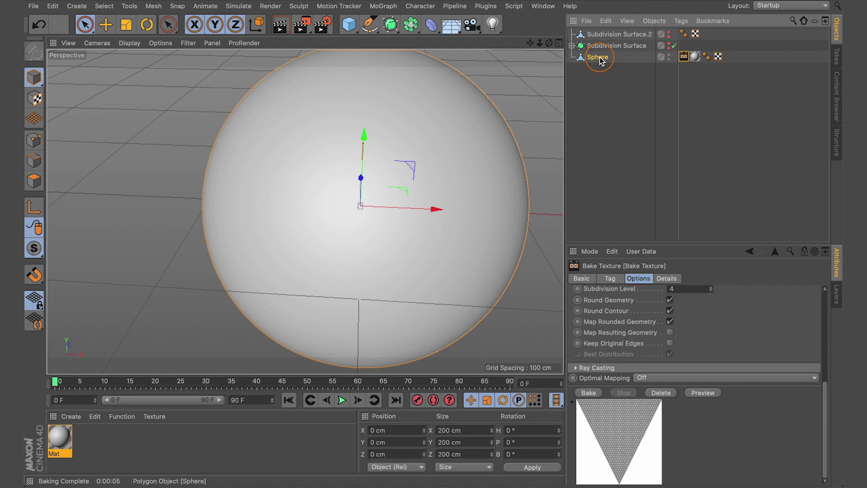
{"action": "left_click", "coordinate": [669, 55]}
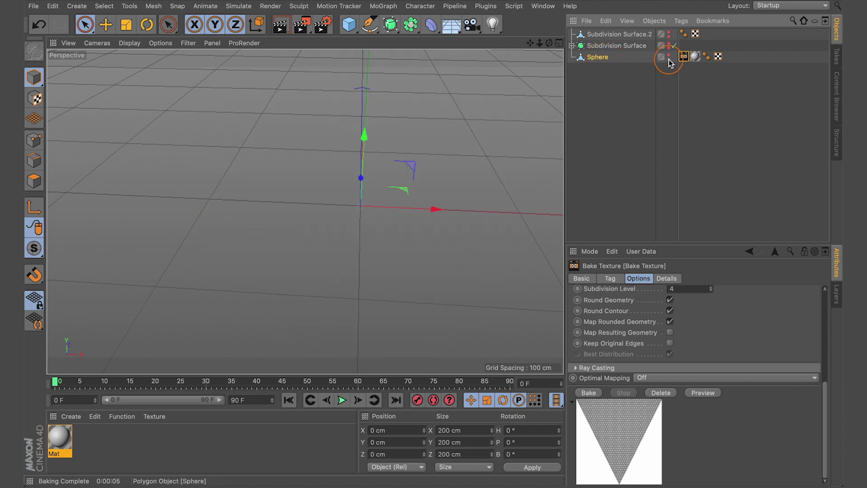
Step: Add a new primitive sphere to the scene as a separate top-level object
{"action": "left_click", "coordinate": [627, 88]}
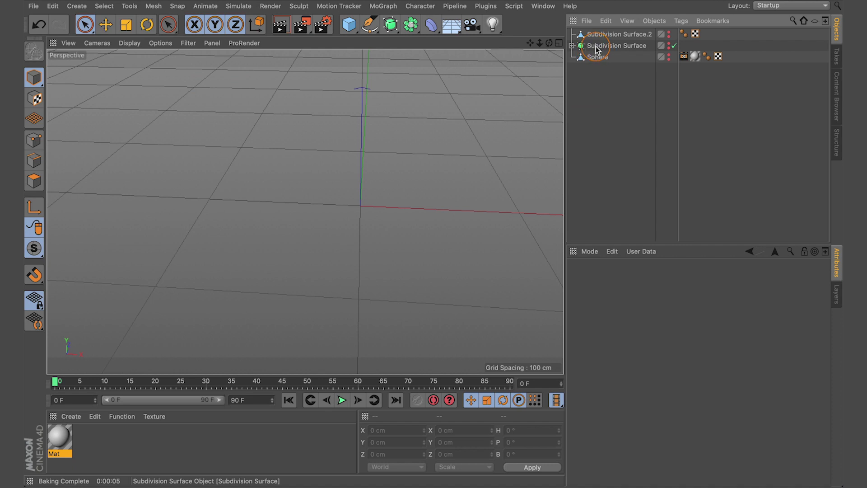
{"action": "left_click", "coordinate": [350, 26]}
{"action": "left_click_drag", "start_coordinate": [350, 26], "coordinate": [590, 61]}
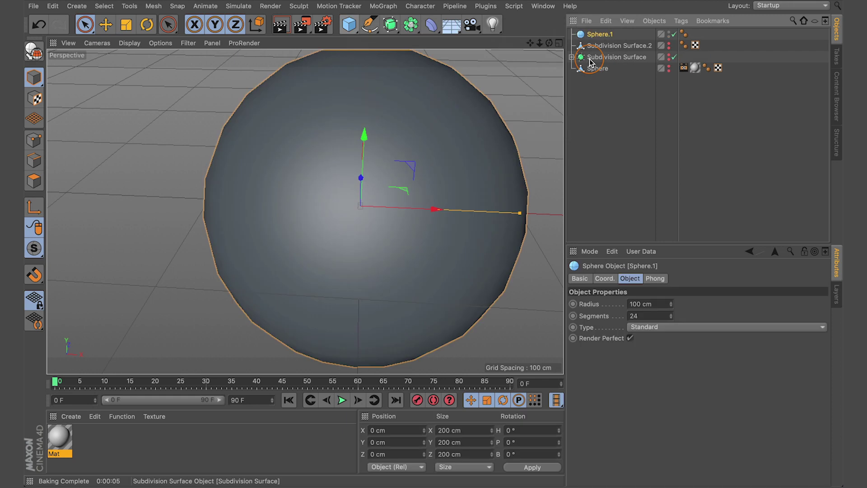
Step: Set the new sphere's segments to 100 and its type to Icosahedron
{"action": "left_click_drag", "start_coordinate": [529, 45], "coordinate": [433, 234]}
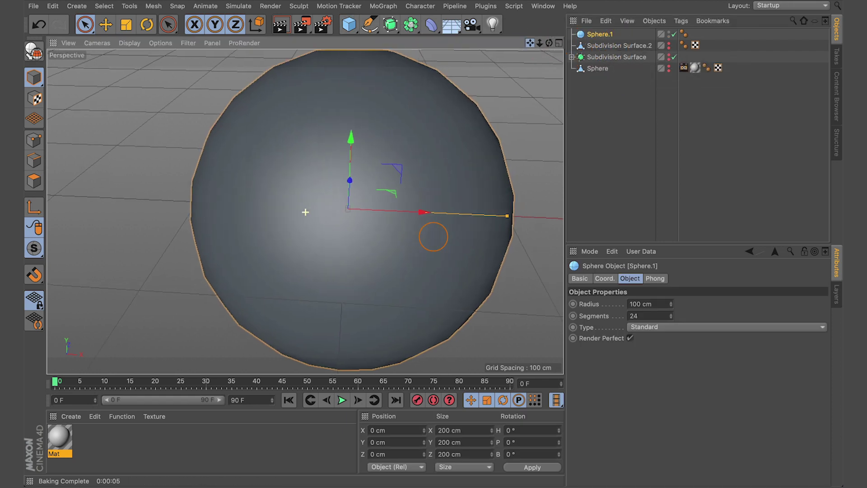
{"action": "mouse_move", "coordinate": [540, 42]}
{"action": "left_mouse_down"}
{"action": "mouse_move", "coordinate": [434, 234]}
{"action": "mouse_move", "coordinate": [542, 43]}
{"action": "left_mouse_up"}
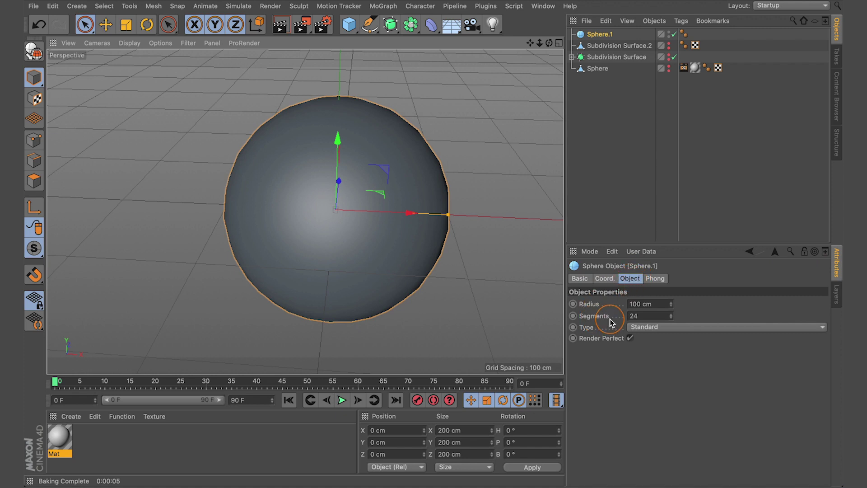
{"action": "left_click", "coordinate": [650, 317]}
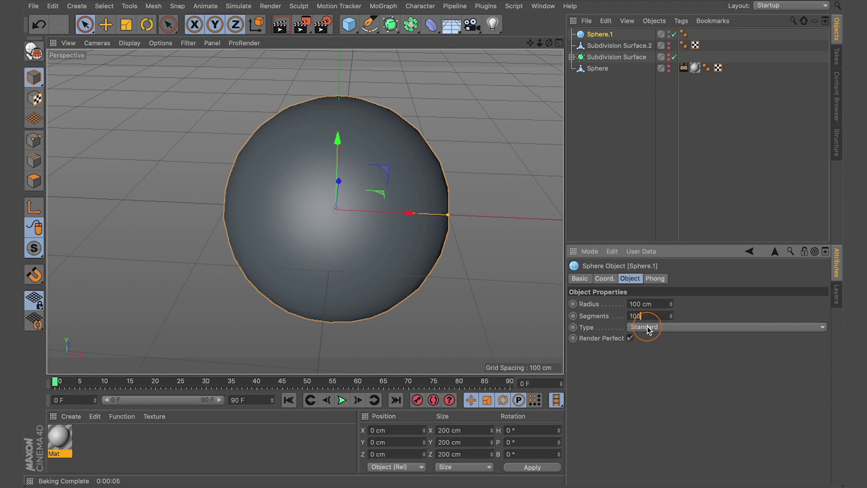
{"action": "left_click", "coordinate": [672, 327]}
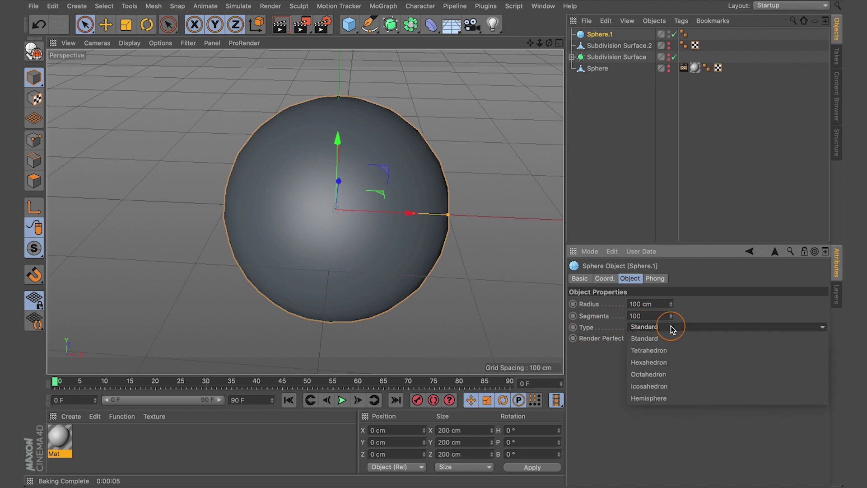
{"action": "left_click", "coordinate": [664, 386]}
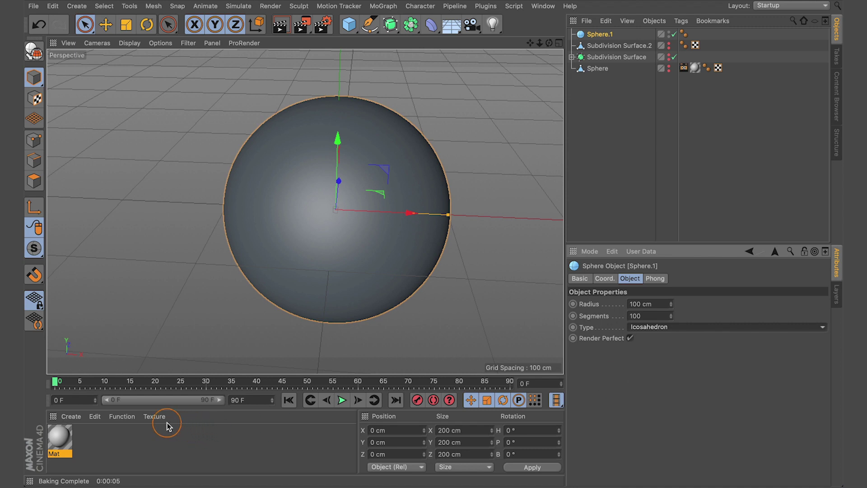
Step: Create a new material named Basketball material and apply it to the Sphere.1 object
{"action": "left_click", "coordinate": [72, 418]}
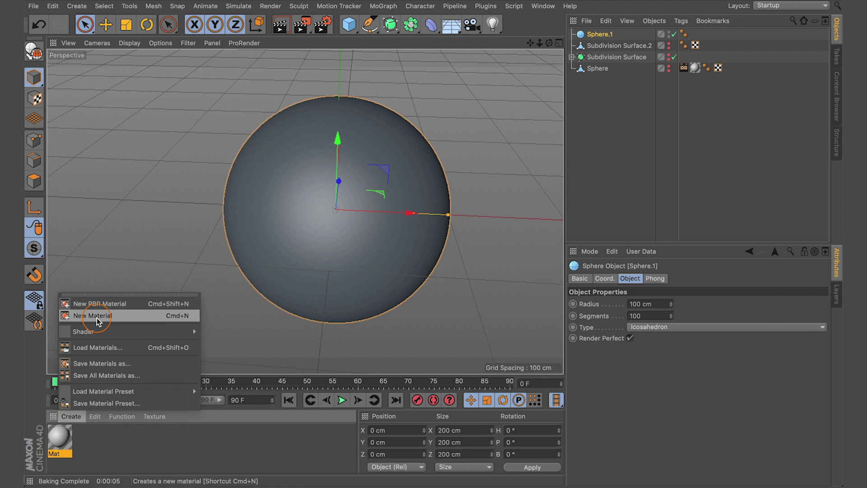
{"action": "left_click", "coordinate": [97, 318]}
{"action": "left_click", "coordinate": [59, 455]}
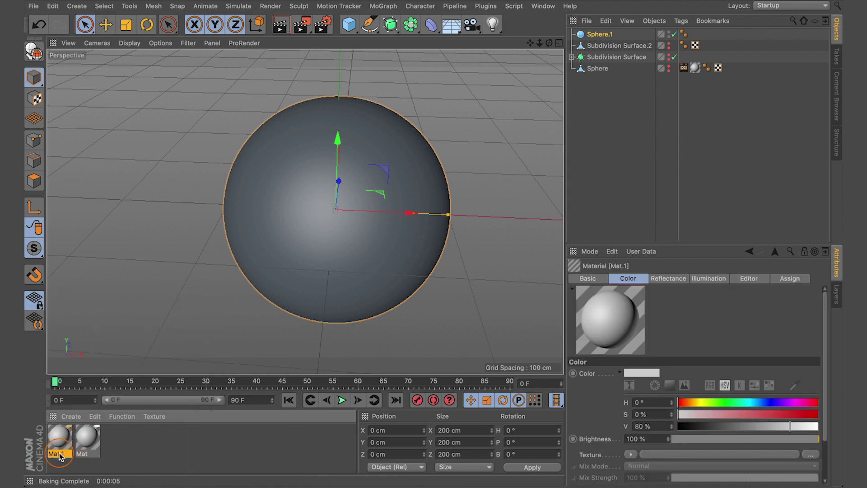
{"action": "double_click", "coordinate": [59, 453]}
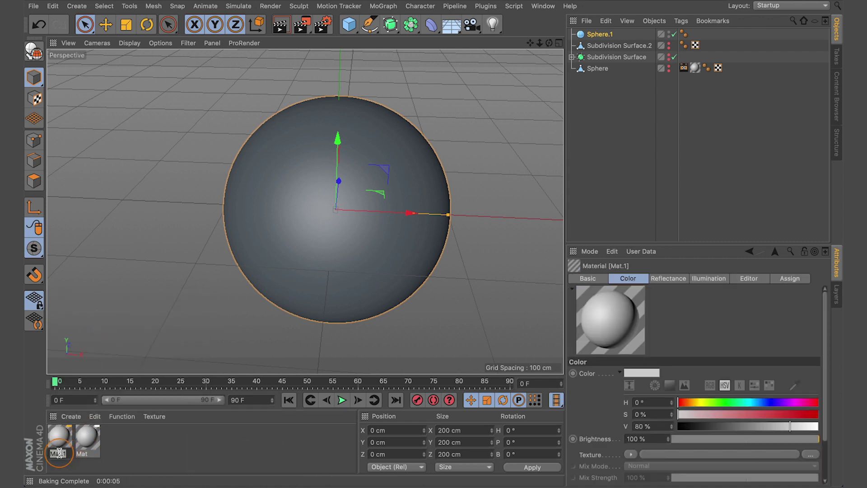
{"action": "type", "text": "E"}
{"action": "type", "text": "Basketball material"}
{"action": "key", "text": "Return"}
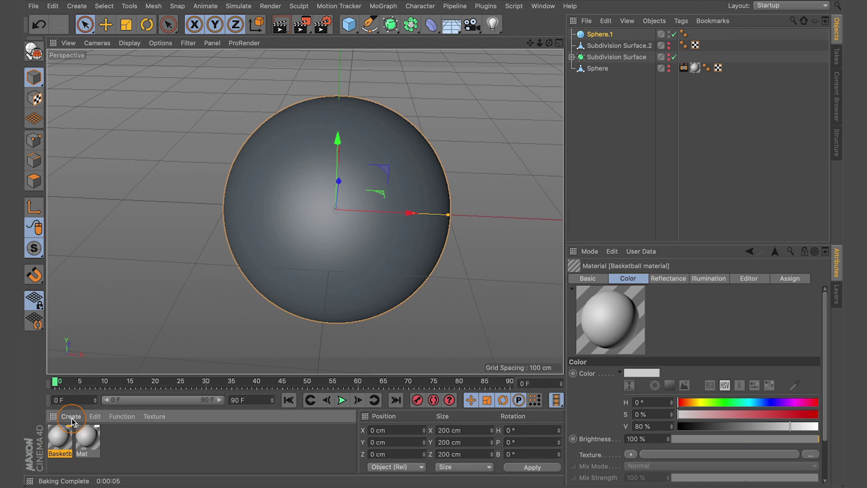
{"action": "left_click_drag", "start_coordinate": [57, 444], "coordinate": [600, 35]}
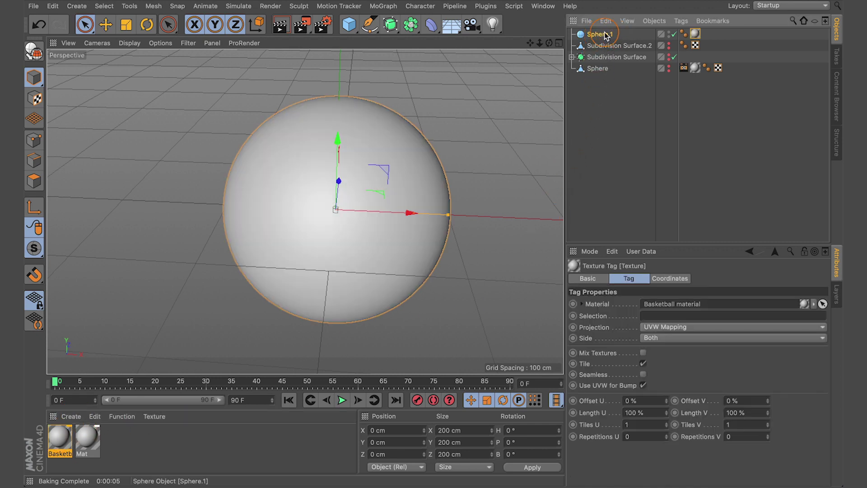
Step: Set the Basketball material's color to a red-orange with hue 18° and saturation 100%
{"action": "double_click", "coordinate": [696, 36]}
{"action": "left_click", "coordinate": [627, 279]}
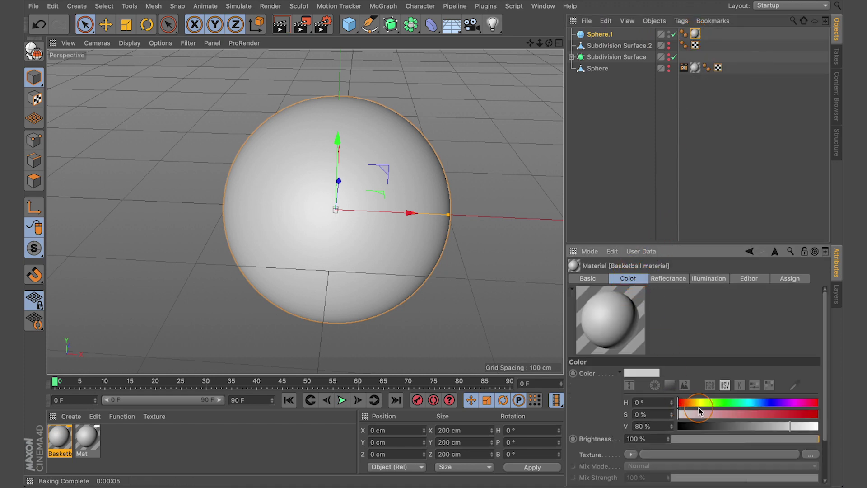
{"action": "left_click", "coordinate": [682, 402]}
{"action": "left_click_drag", "start_coordinate": [682, 403], "coordinate": [686, 404]}
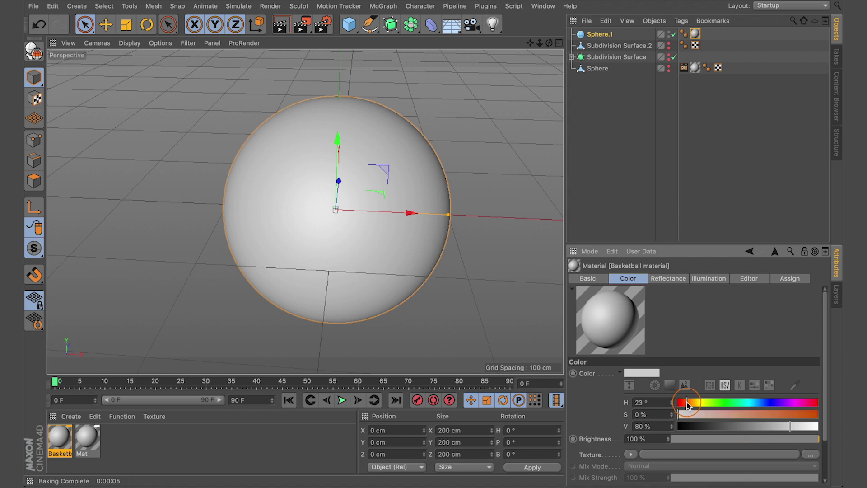
{"action": "left_click_drag", "start_coordinate": [740, 415], "coordinate": [829, 410]}
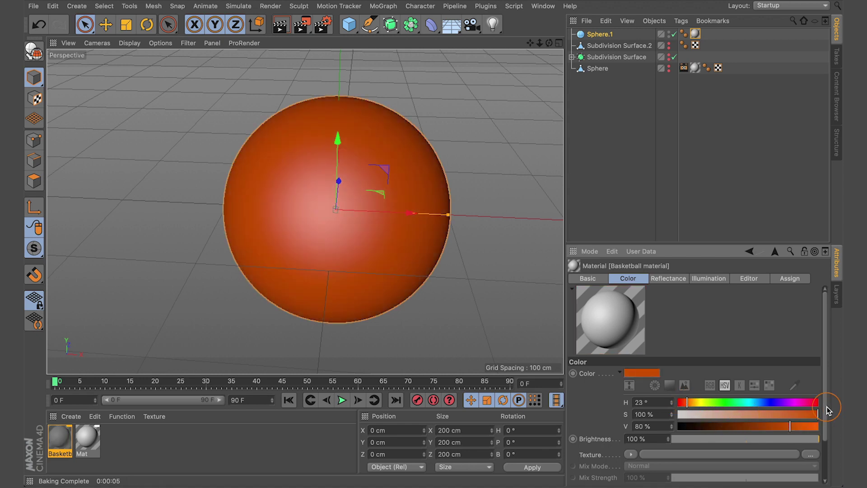
{"action": "left_click", "coordinate": [685, 403]}
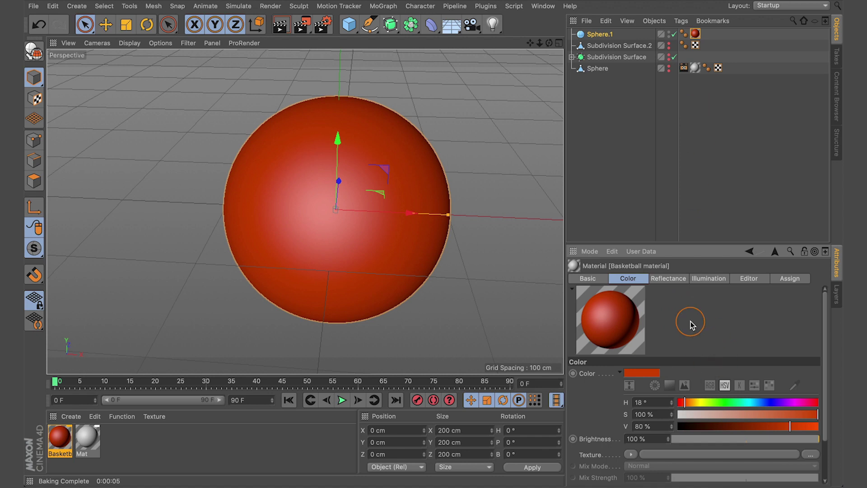
Step: Enable the material's Displacement channel and load Image_10.tif from the Cinema 4D Tests folder as its texture, copying it to the project location
{"action": "left_click", "coordinate": [588, 279]}
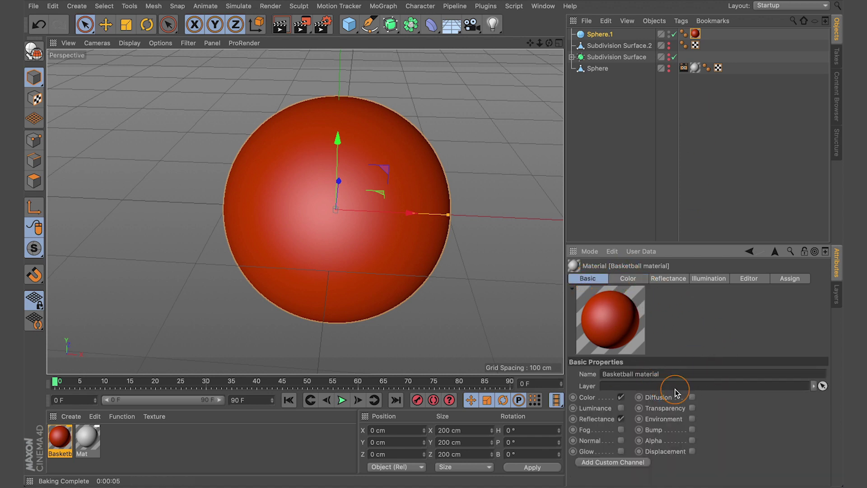
{"action": "left_click", "coordinate": [693, 451]}
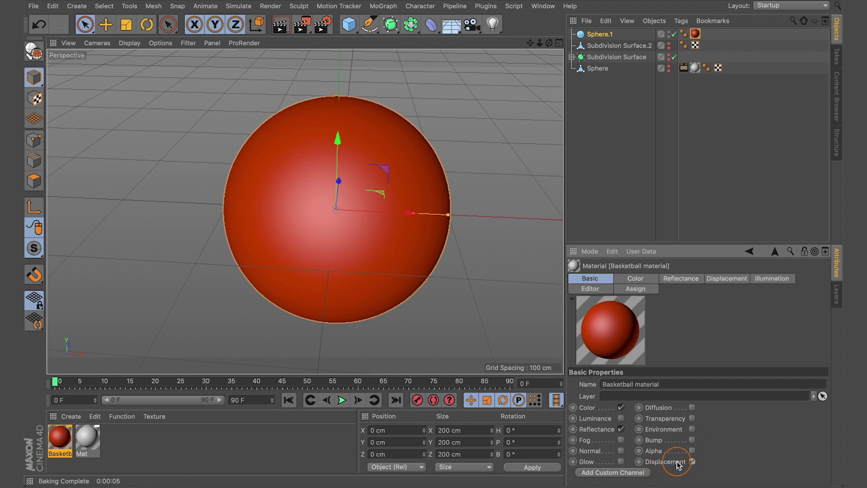
{"action": "left_click", "coordinate": [720, 279]}
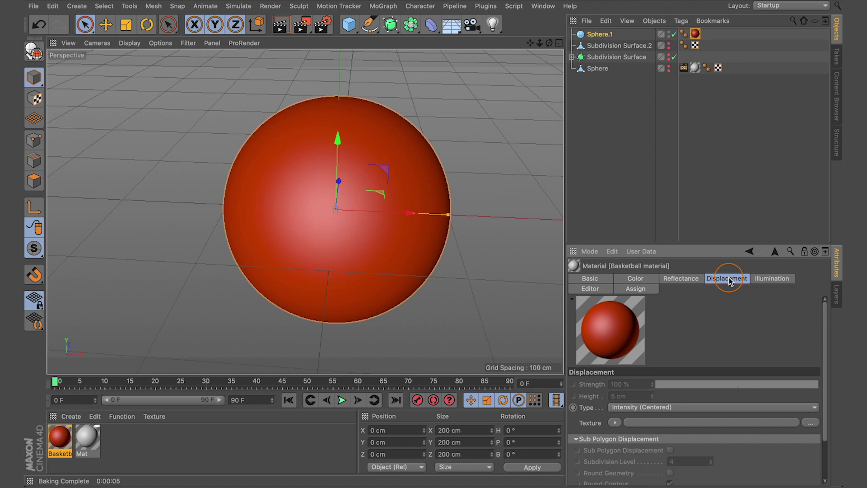
{"action": "left_click", "coordinate": [811, 424]}
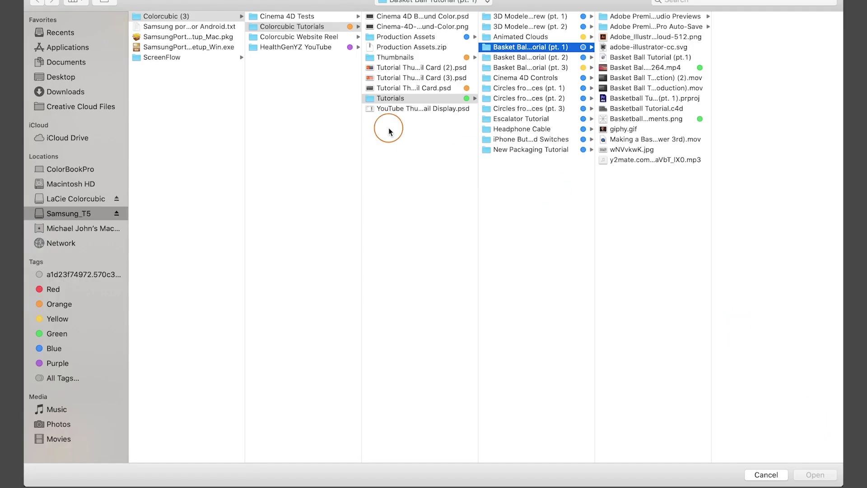
{"action": "left_click", "coordinate": [322, 16]}
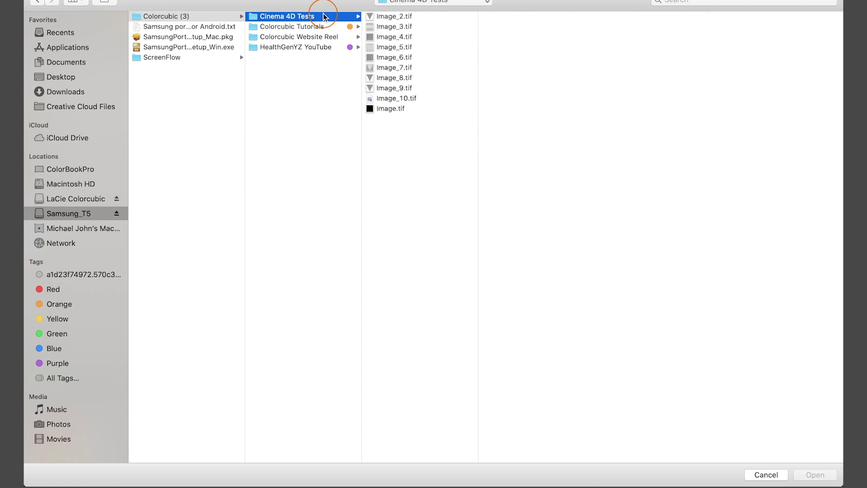
{"action": "left_click", "coordinate": [404, 98]}
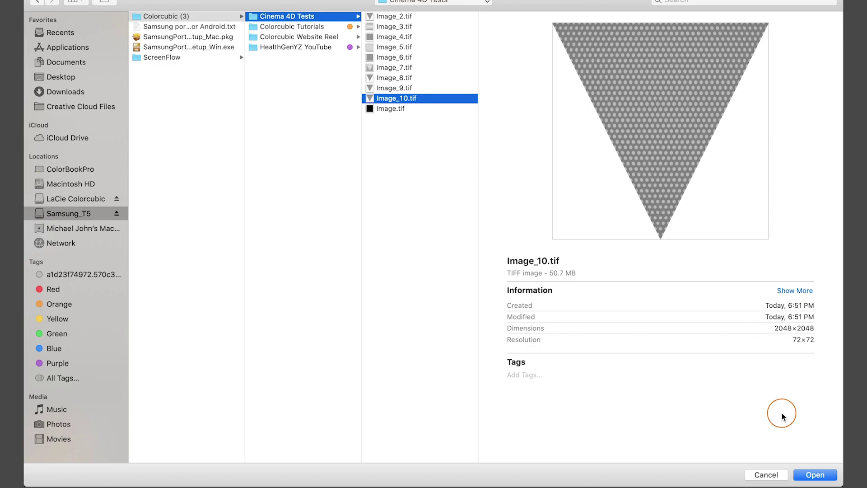
{"action": "left_click", "coordinate": [818, 475]}
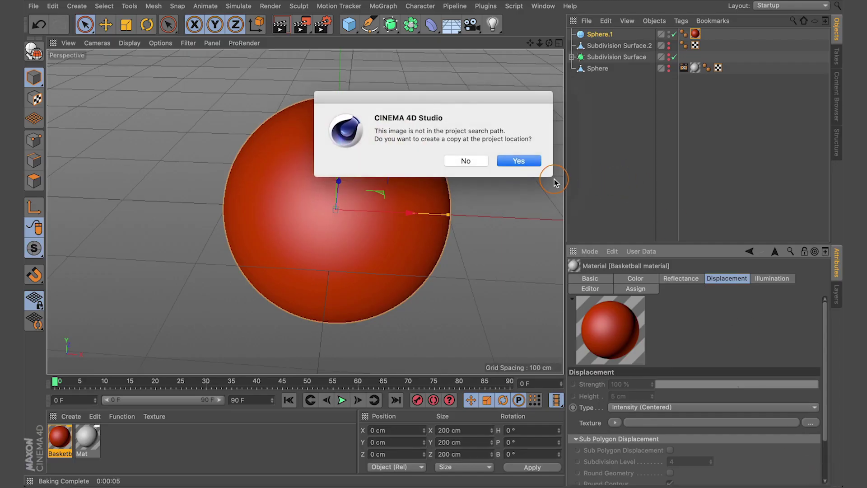
{"action": "left_click", "coordinate": [518, 161]}
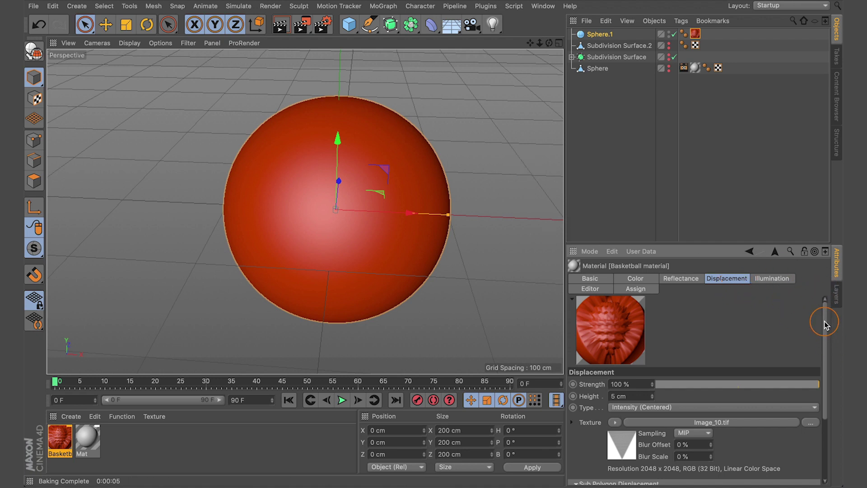
Step: Enable Sub Polygon Displacement for the Basketball material and set the displacement height to 0.5 cm and strength to 50%
{"action": "left_click_drag", "start_coordinate": [824, 319], "coordinate": [822, 377]}
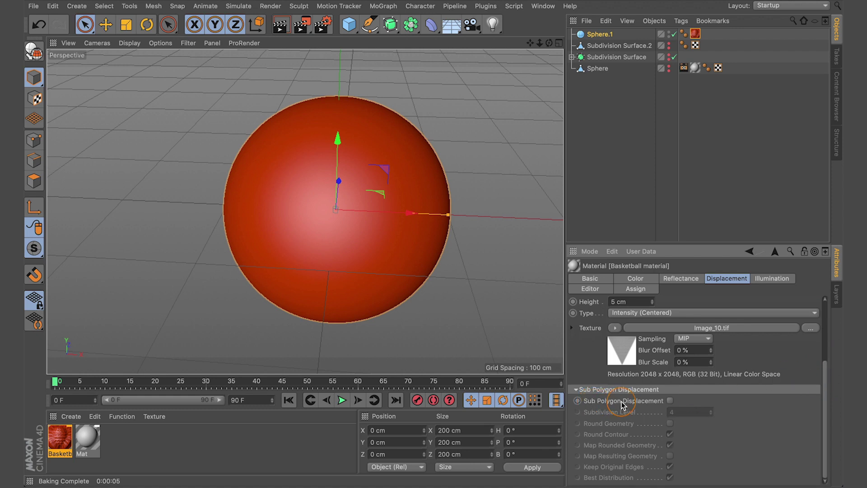
{"action": "left_click", "coordinate": [670, 400]}
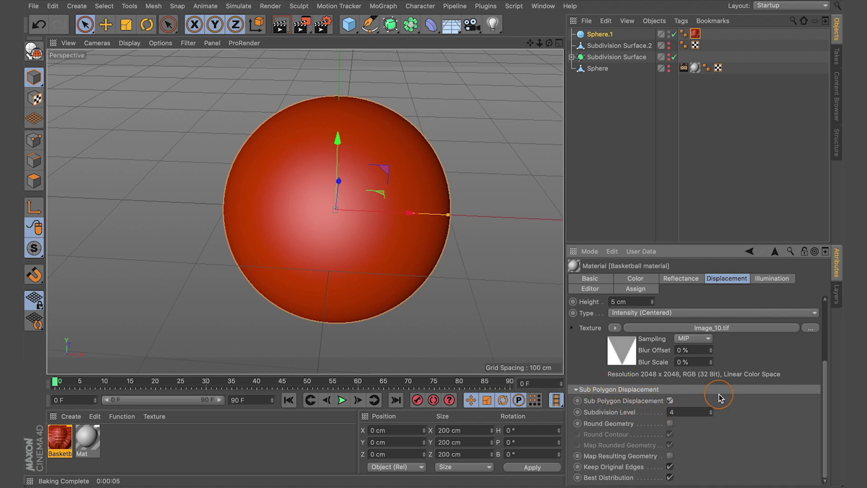
{"action": "left_click_drag", "start_coordinate": [829, 379], "coordinate": [823, 338]}
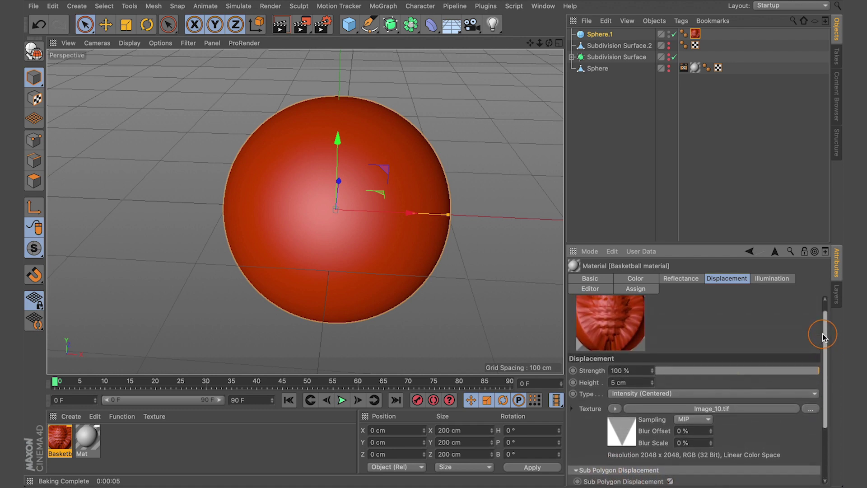
{"action": "left_click", "coordinate": [611, 387]}
{"action": "type", "text": "5"}
{"action": "key", "text": "Return"}
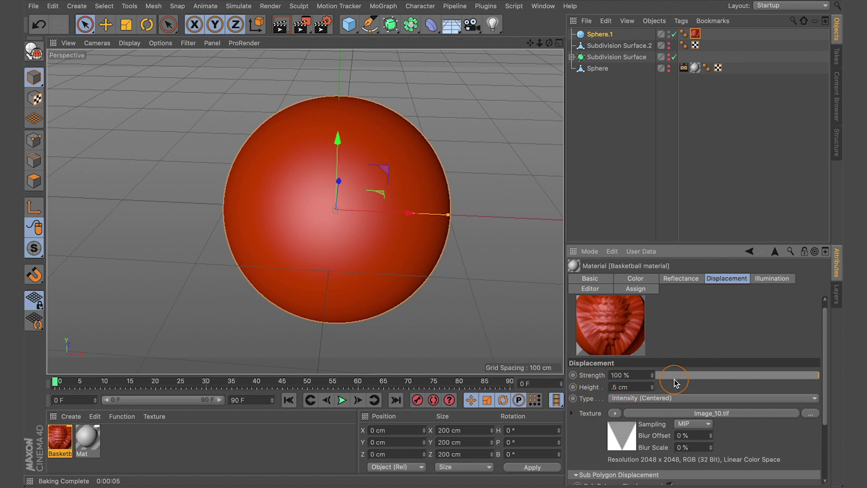
{"action": "left_click_drag", "start_coordinate": [618, 375], "coordinate": [600, 377]}
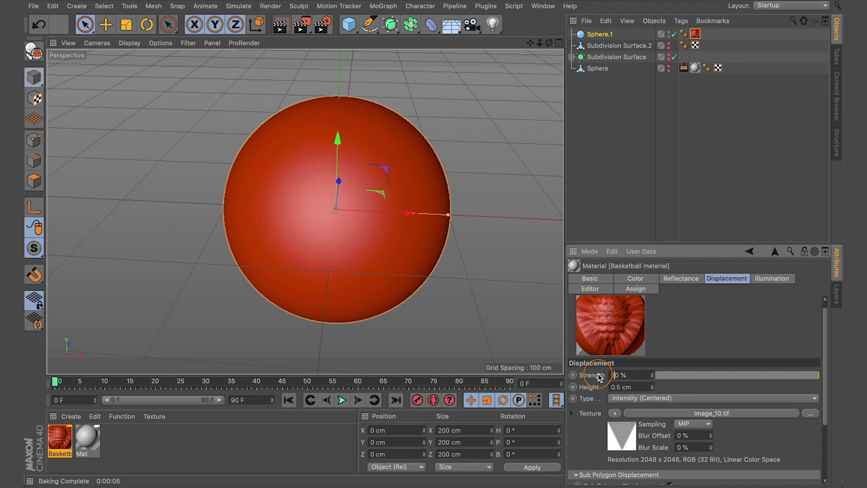
{"action": "key", "text": "Return"}
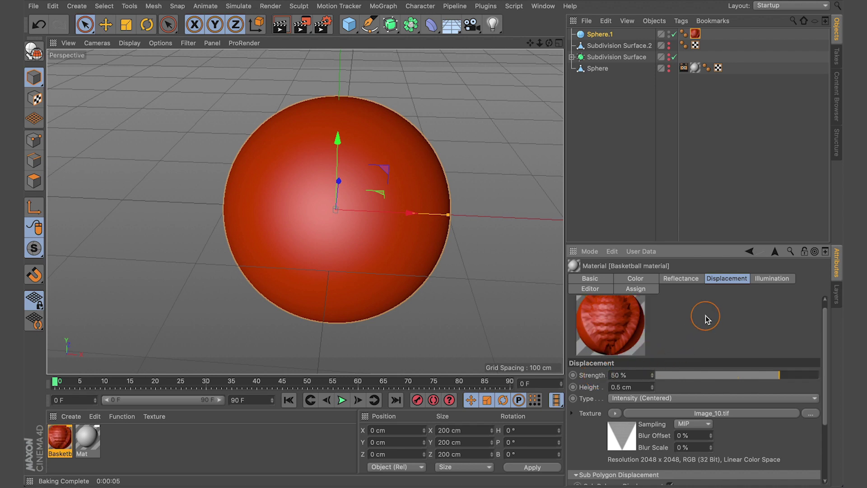
Step: Make the Basketball material's texture tag on Sphere.1 seamless
{"action": "left_click", "coordinate": [693, 138]}
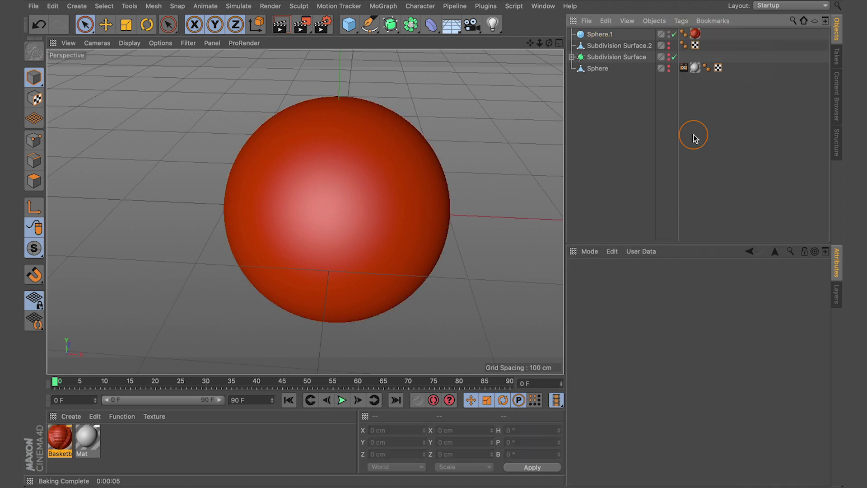
{"action": "left_click", "coordinate": [695, 34]}
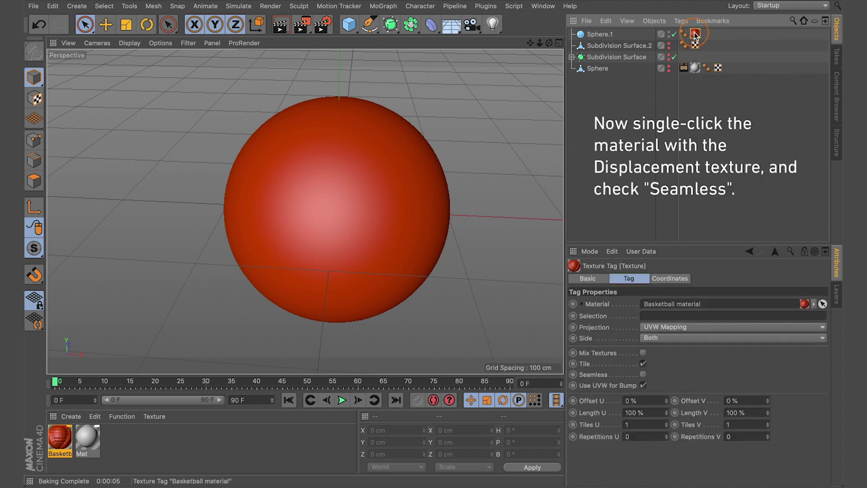
{"action": "left_click", "coordinate": [643, 374]}
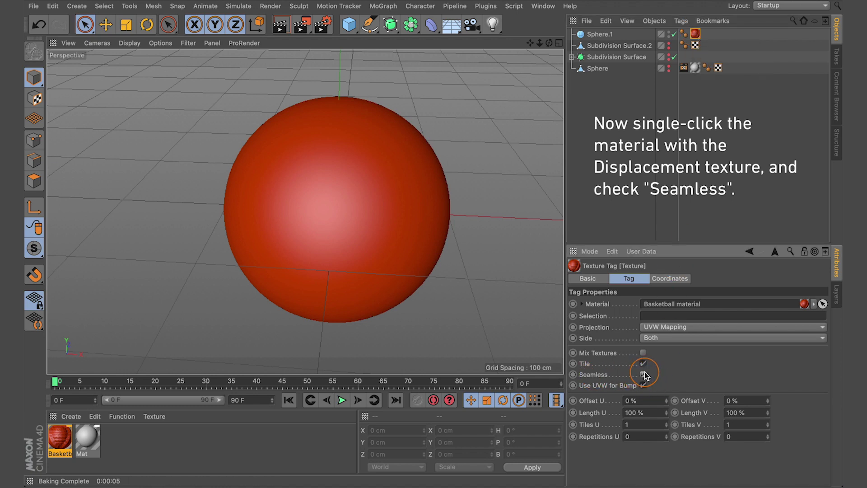
Step: Nest the Sphere.1 primitive inside a new Subdivision Surface generator
{"action": "left_click", "coordinate": [600, 35]}
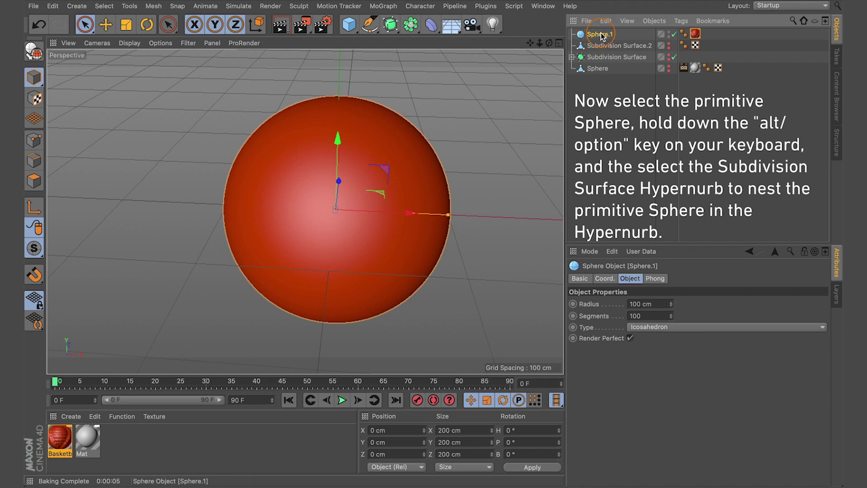
{"action": "left_click", "coordinate": [388, 26], "text": "alt"}
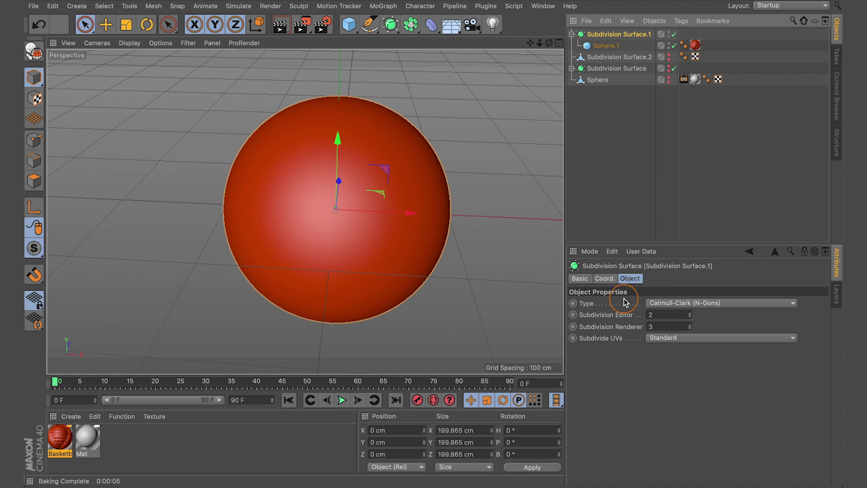
Step: Set Subdivision Surface.1 to OpenSubdiv Loop with editor and renderer subdivisions of 1, and preview-render the sphere in the viewport
{"action": "left_click", "coordinate": [694, 306]}
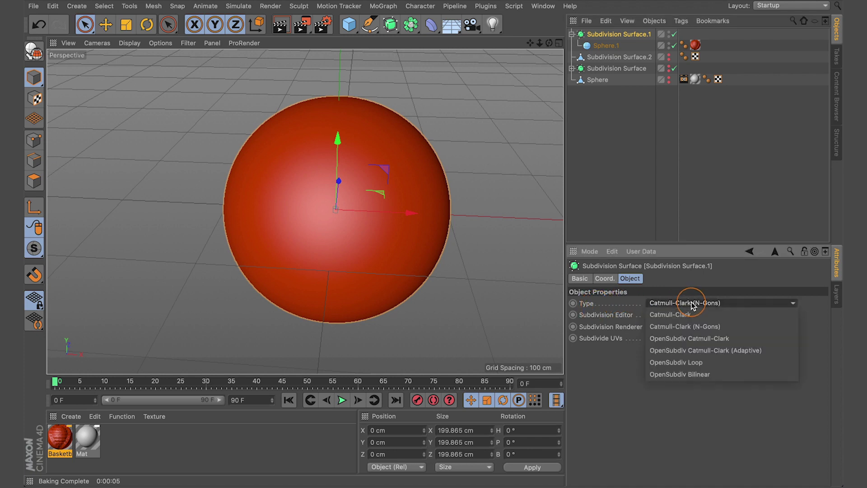
{"action": "left_click", "coordinate": [692, 364]}
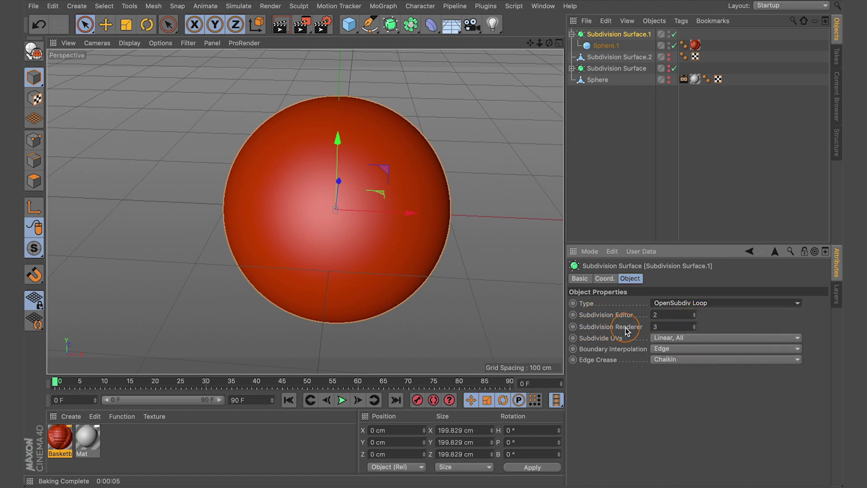
{"action": "left_click", "coordinate": [694, 317]}
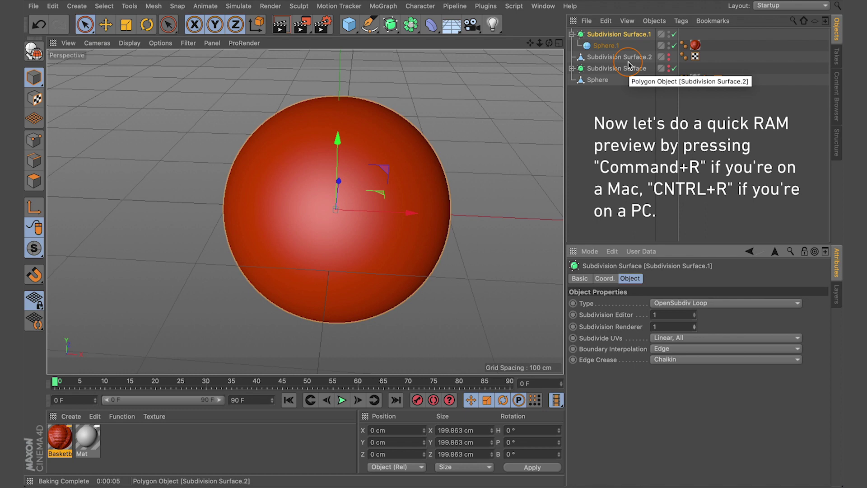
{"action": "key", "text": "super+r"}
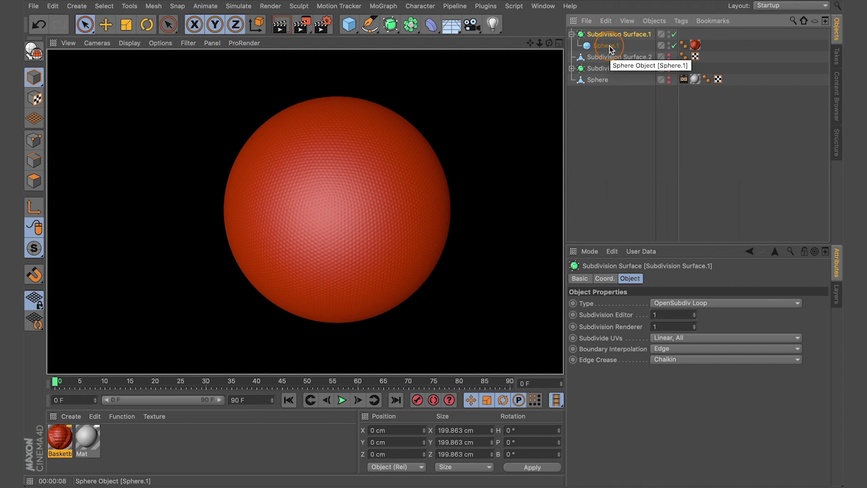
{"action": "left_click", "coordinate": [614, 119]}
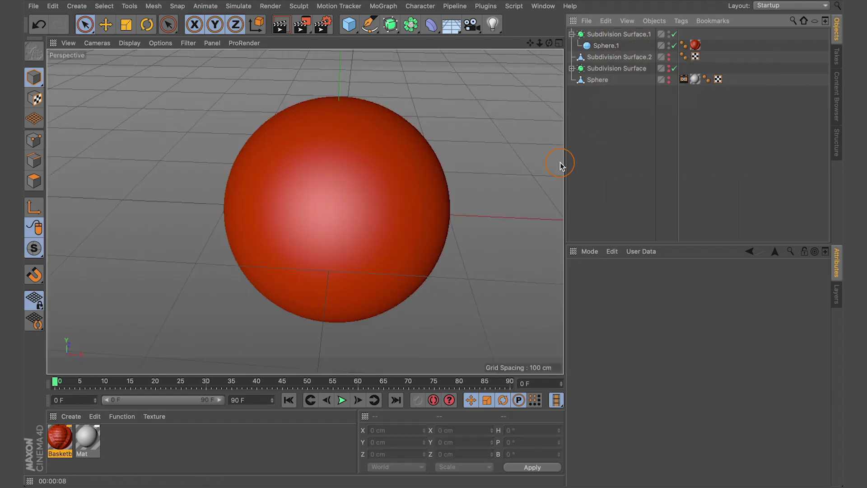
Step: Create a new standard material and apply it to Sphere.1 on top of the Basketball material
{"action": "left_click", "coordinate": [72, 416]}
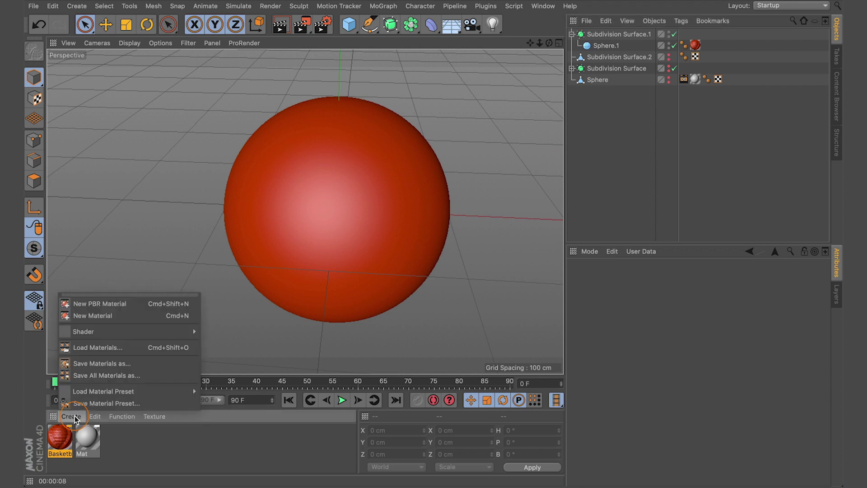
{"action": "left_click", "coordinate": [92, 320]}
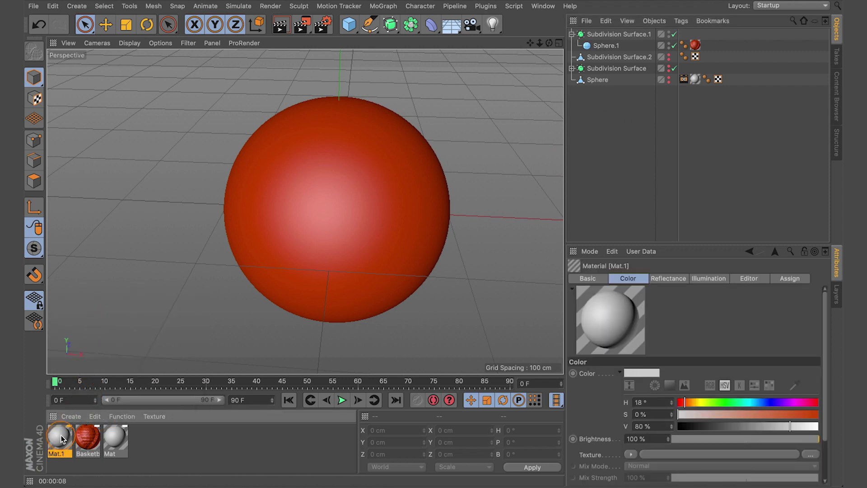
{"action": "left_click_drag", "start_coordinate": [60, 441], "coordinate": [610, 46]}
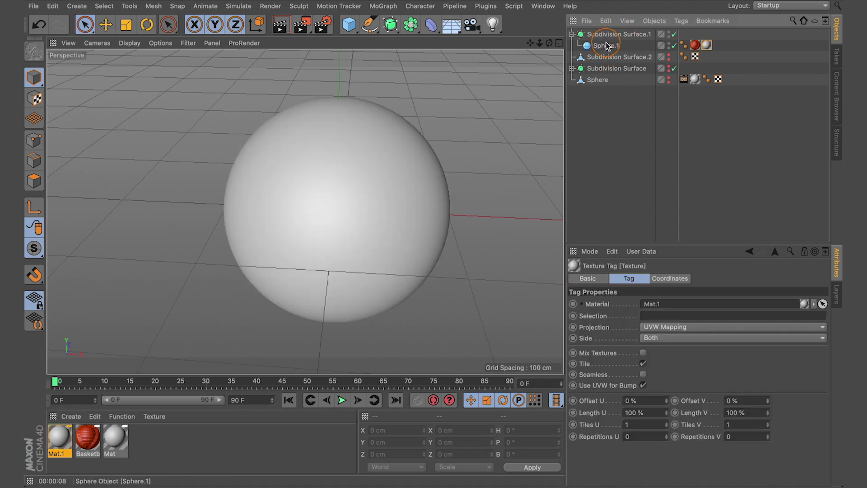
Step: Make the new material black by setting its color's V value to 0%, and enable its Alpha channel
{"action": "double_click", "coordinate": [707, 45]}
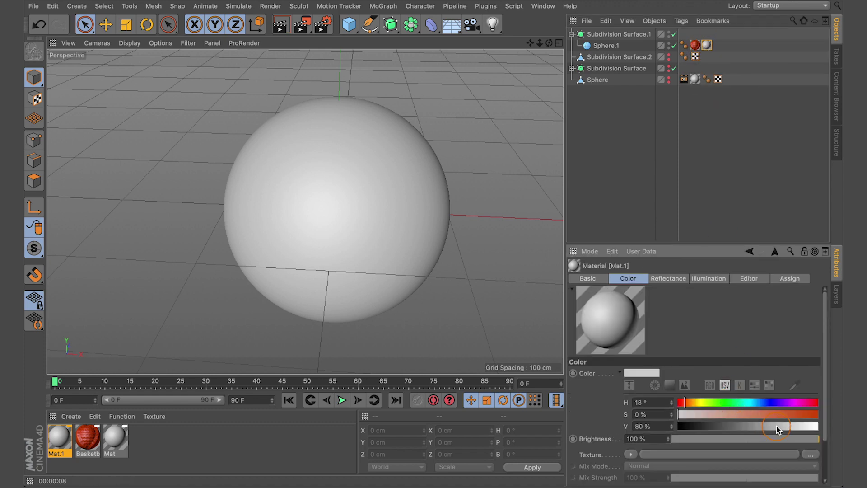
{"action": "left_click_drag", "start_coordinate": [777, 426], "coordinate": [644, 423]}
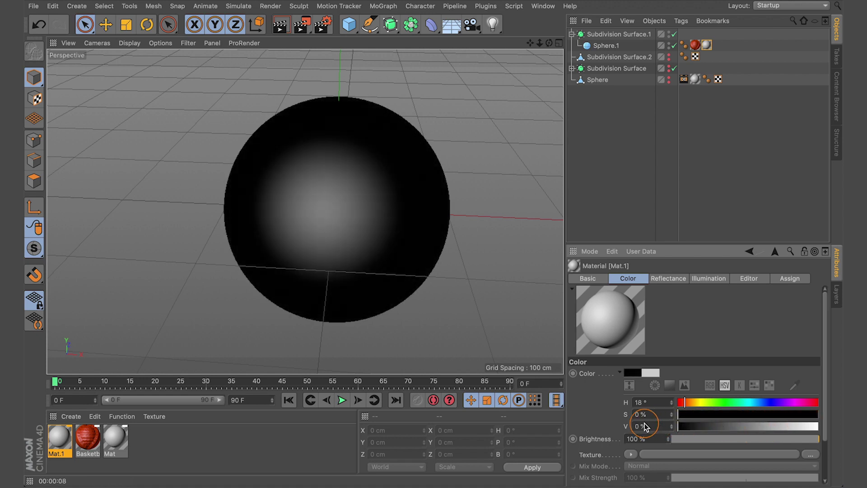
{"action": "left_click", "coordinate": [589, 279]}
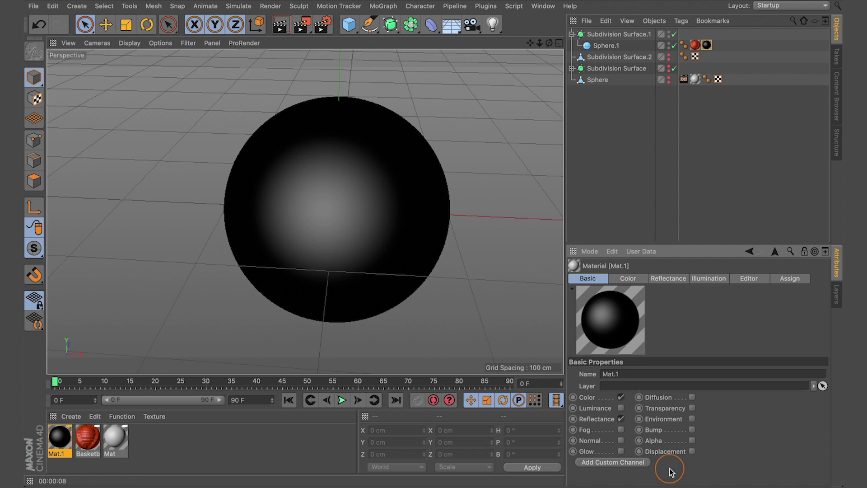
{"action": "left_click", "coordinate": [693, 440]}
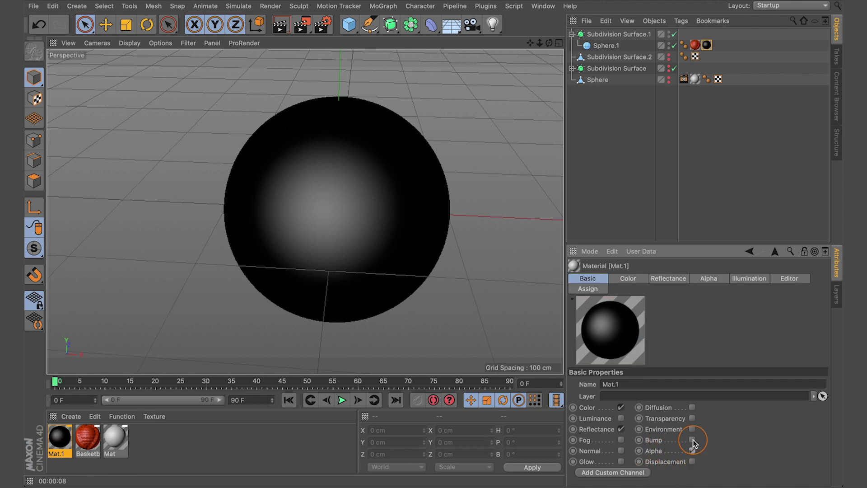
Step: Load Basketball-line-segments.png from the Basket Ball Tutorial (pt. 1) folder as the black material's Alpha texture, copying it to the project location
{"action": "left_click", "coordinate": [706, 280]}
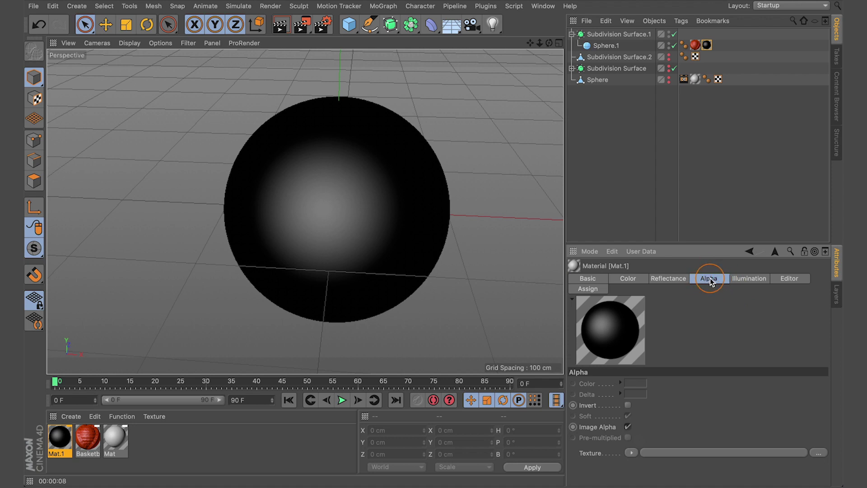
{"action": "left_click", "coordinate": [818, 453]}
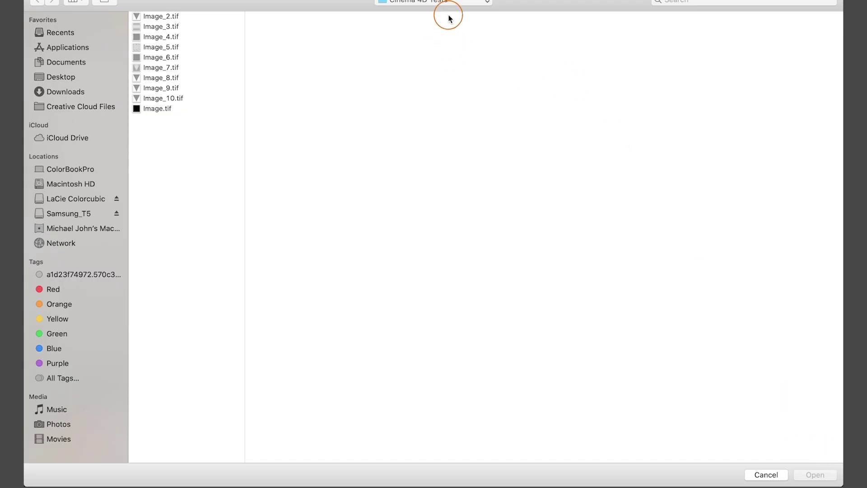
{"action": "left_click", "coordinate": [445, 2]}
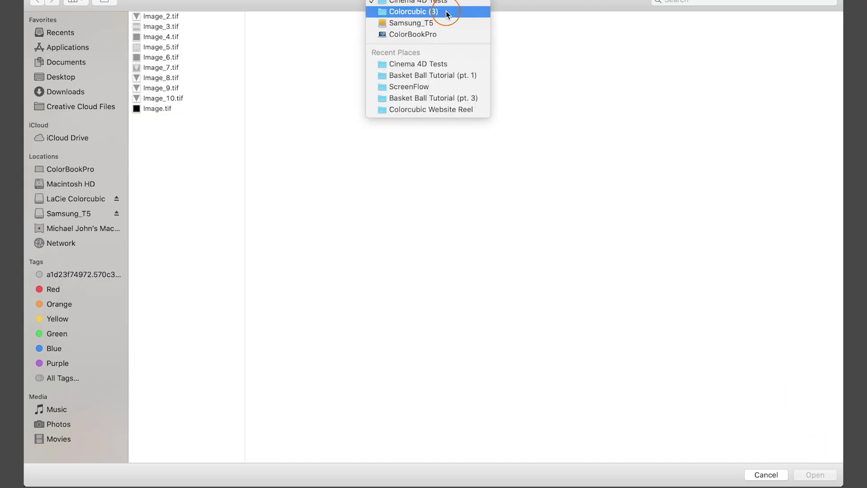
{"action": "left_click", "coordinate": [446, 12]}
{"action": "left_click", "coordinate": [354, 27]}
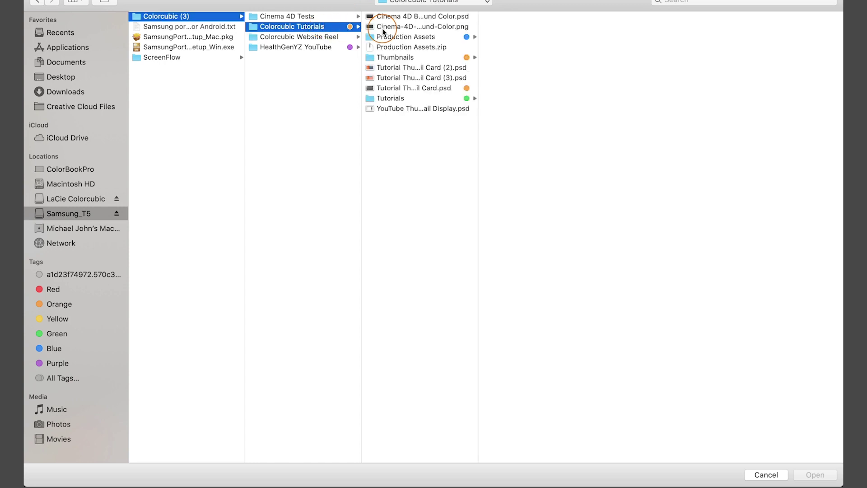
{"action": "left_click", "coordinate": [418, 98]}
{"action": "left_click", "coordinate": [534, 47]}
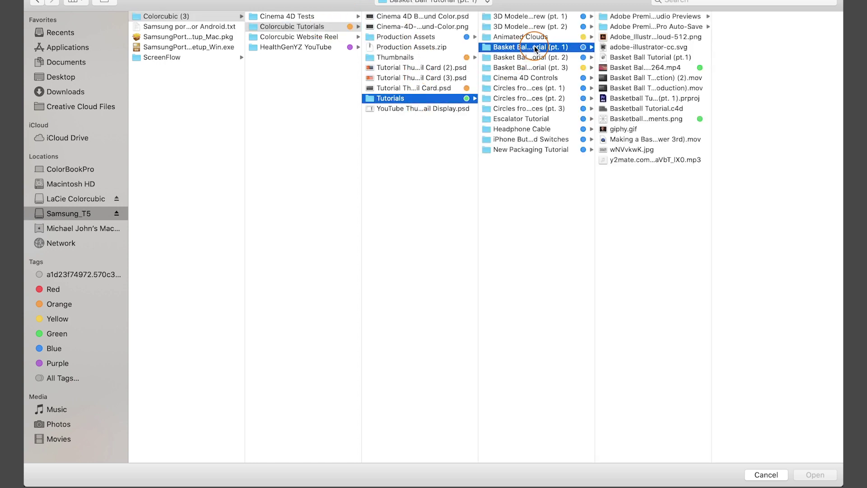
{"action": "left_click", "coordinate": [621, 119]}
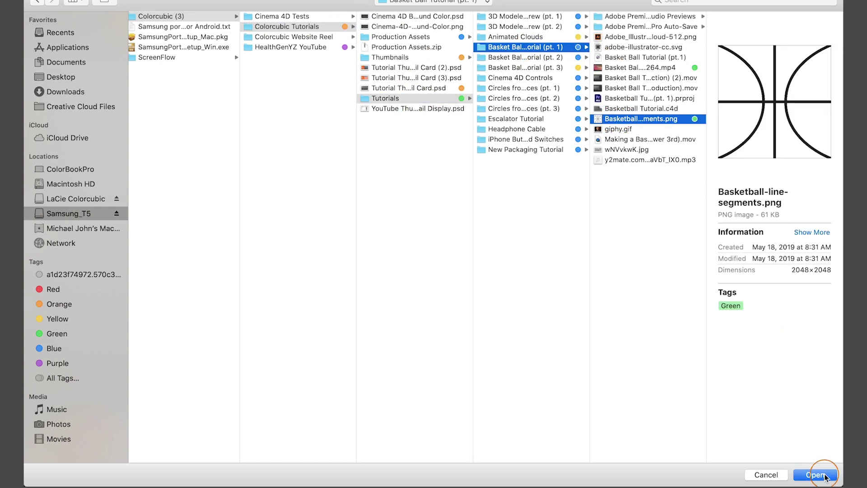
{"action": "left_click", "coordinate": [824, 477]}
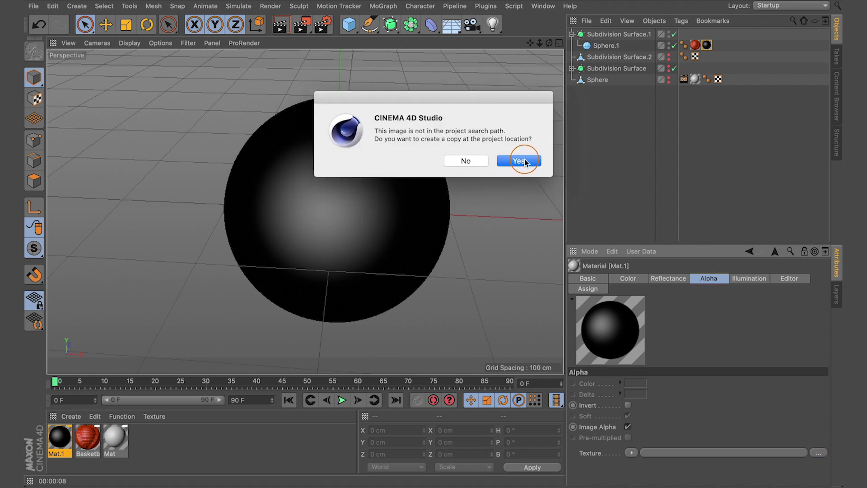
{"action": "left_click", "coordinate": [519, 160]}
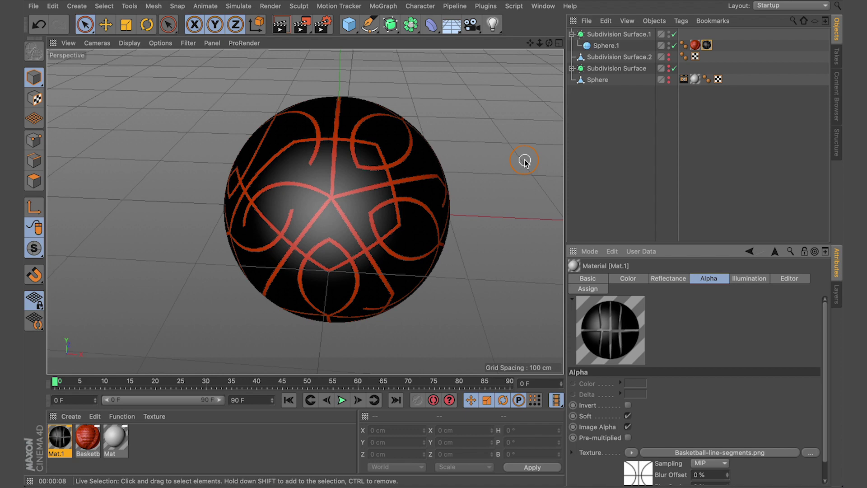
Step: Set the projection of the black material's texture tag on Sphere.1 to Flat
{"action": "left_click", "coordinate": [708, 45]}
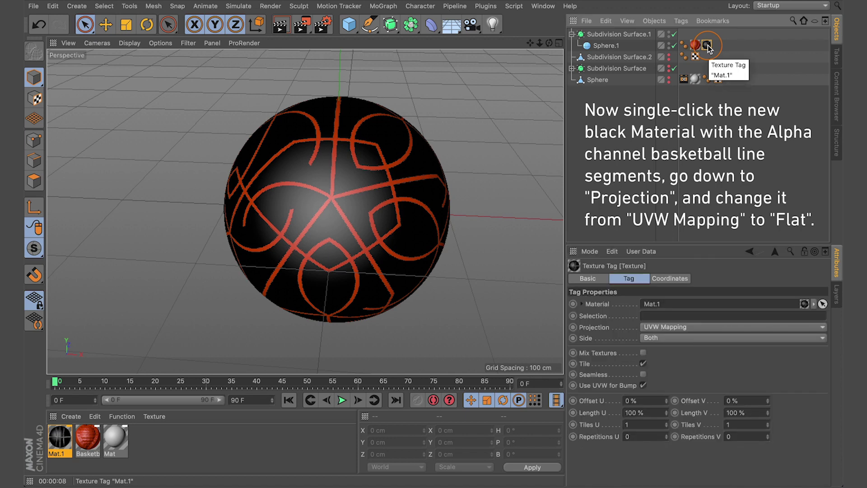
{"action": "left_click", "coordinate": [684, 329]}
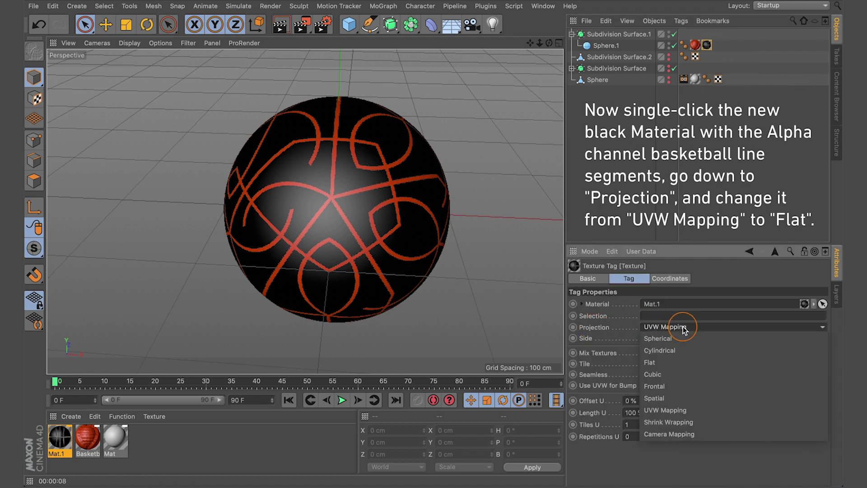
{"action": "left_click", "coordinate": [661, 362]}
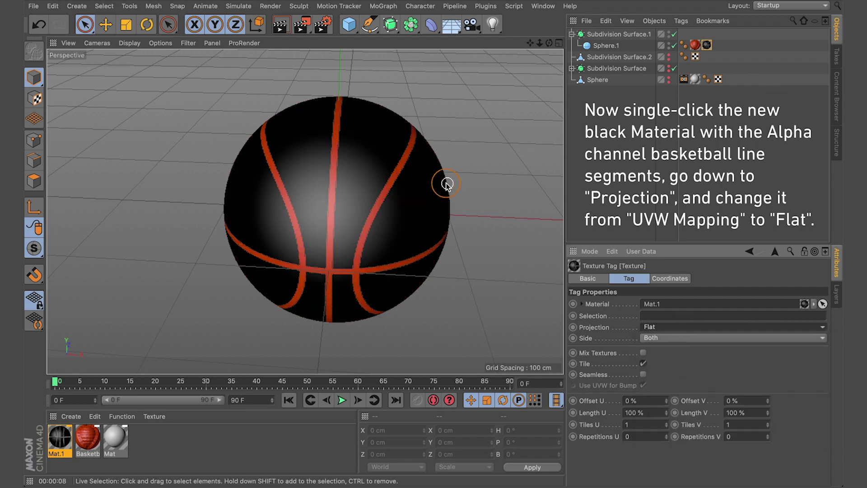
Step: Disable Soft and enable Pre-multiplied in the black material's Alpha channel
{"action": "double_click", "coordinate": [707, 46]}
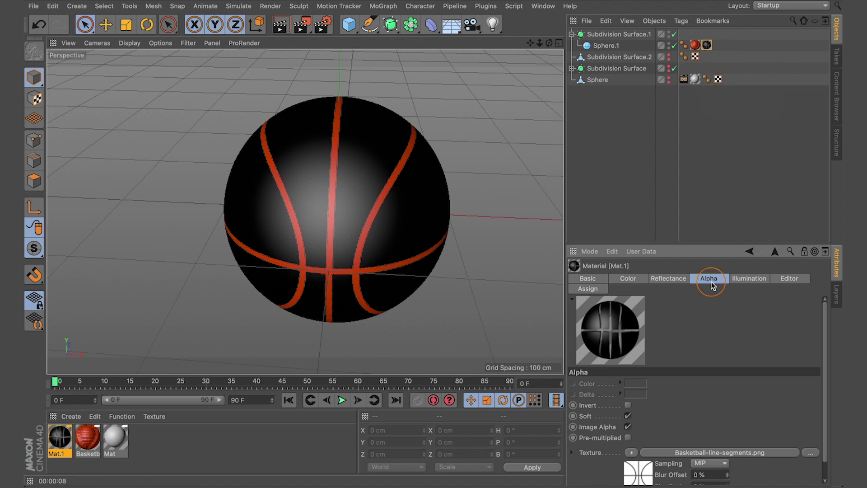
{"action": "left_click", "coordinate": [628, 415]}
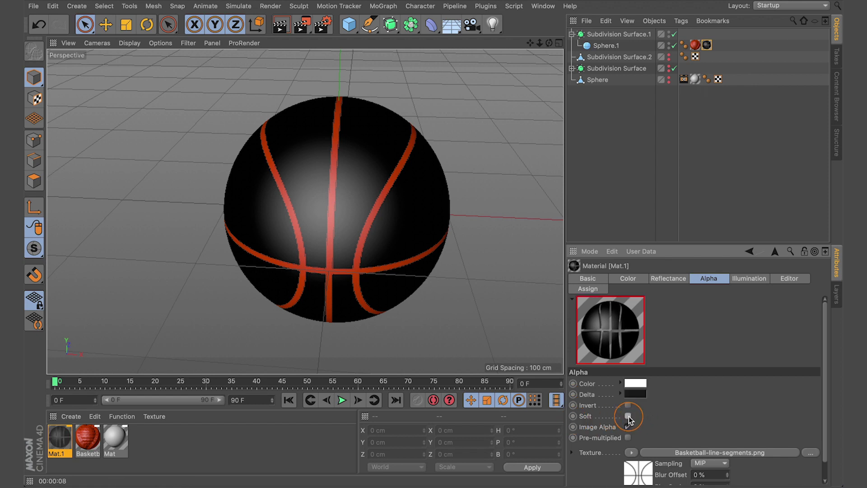
{"action": "left_click", "coordinate": [629, 438]}
Step: Preview-render the basketball in the viewport from an angled view and again close up to examine the lines and dimples
{"action": "left_click_drag", "start_coordinate": [384, 194], "coordinate": [331, 193], "text": "alt"}
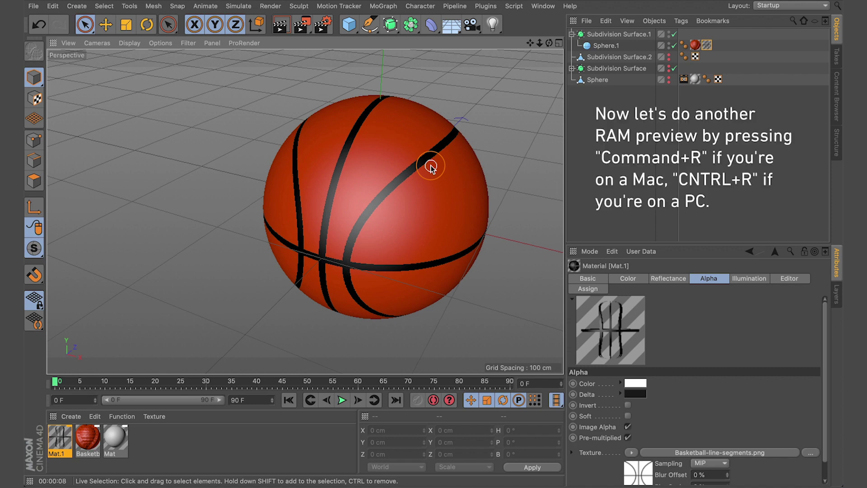
{"action": "key", "text": "super+r"}
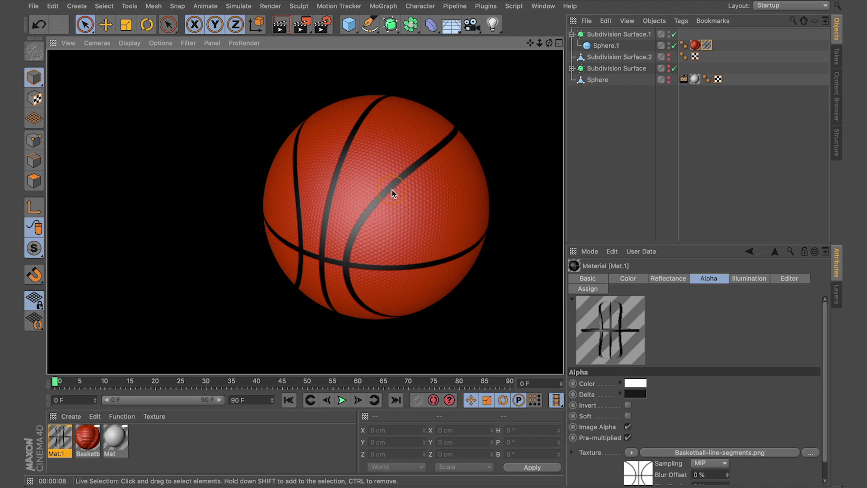
{"action": "scroll", "coordinate": [393, 189], "scroll_direction": "up", "scroll_amount": 6}
{"action": "left_click_drag", "start_coordinate": [481, 192], "coordinate": [546, 86], "text": "alt"}
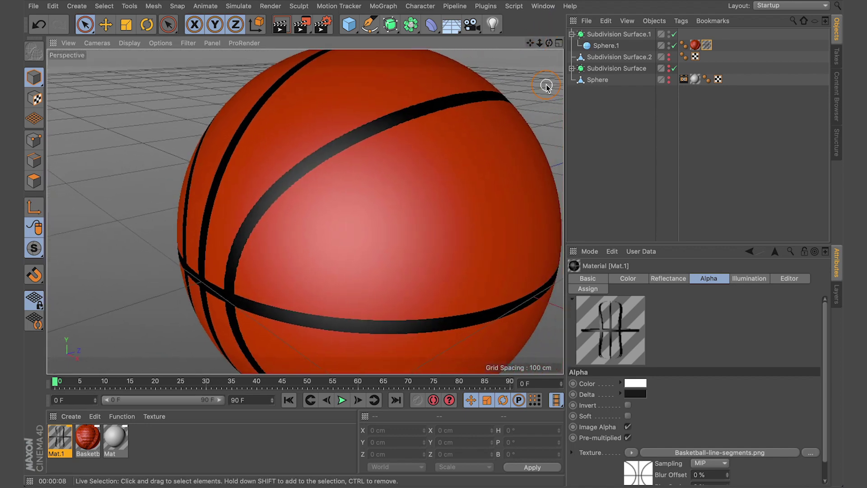
{"action": "key", "text": "ctrl+r"}
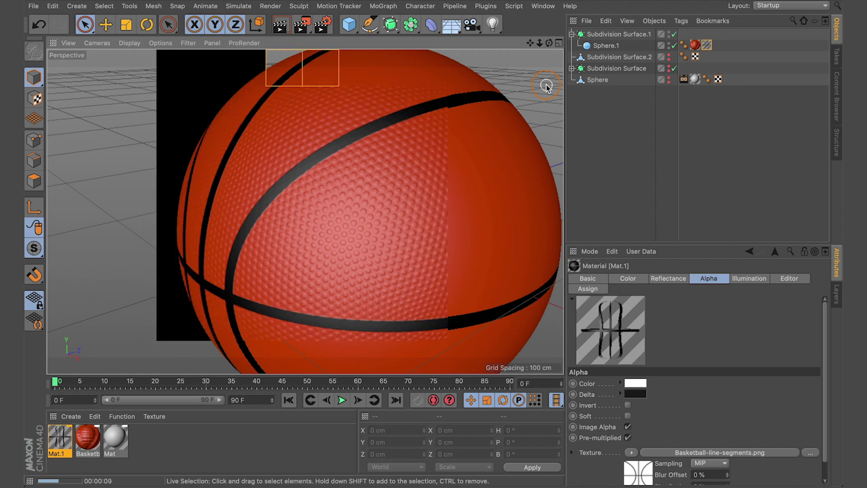
{"action": "left_click", "coordinate": [812, 7]}
{"action": "left_click", "coordinate": [811, 7]}
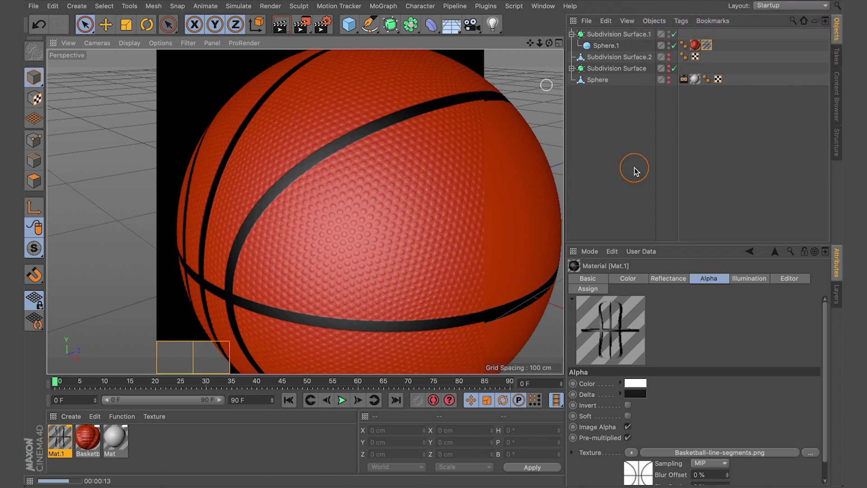